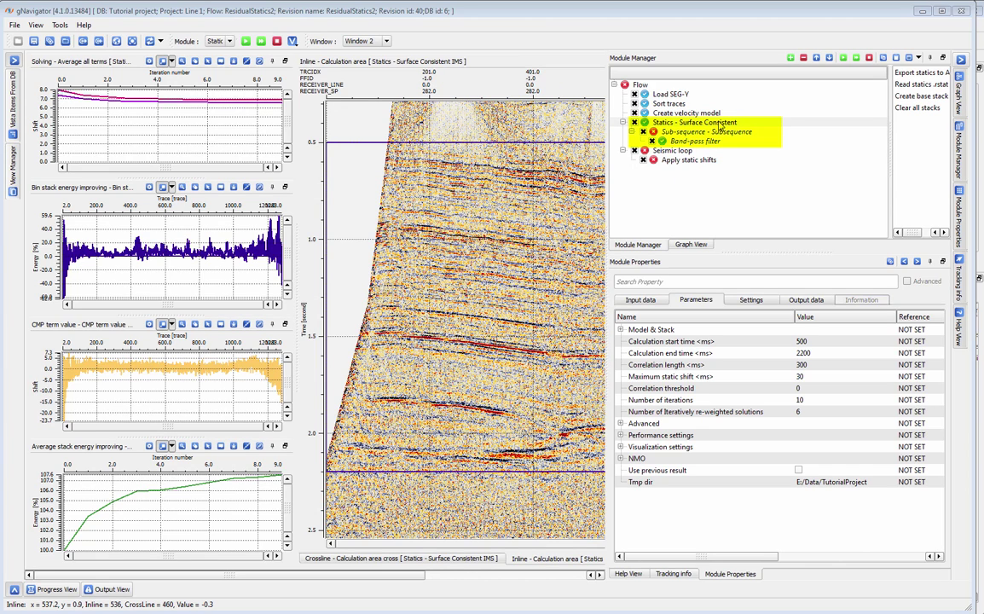
Select the Statics - Surface Consistent module, after briefly viewing the Load SEG-Y parameters.
click(757, 125)
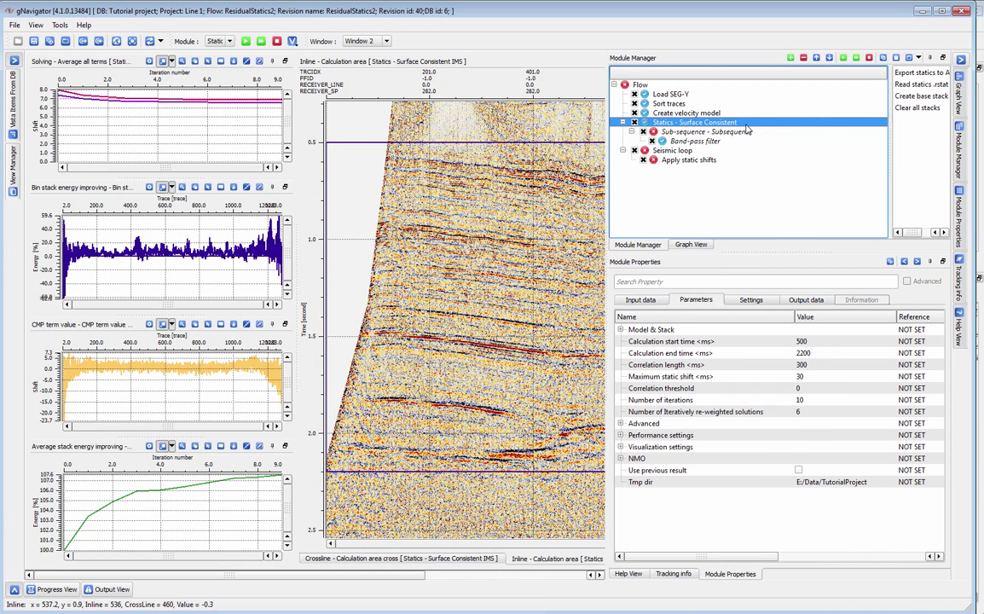
click(693, 96)
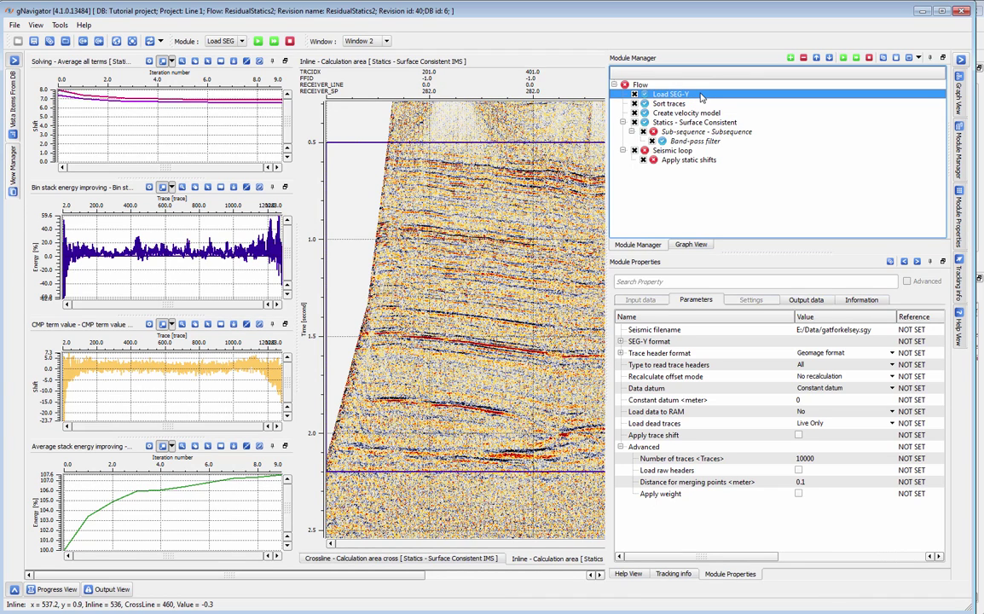
click(744, 124)
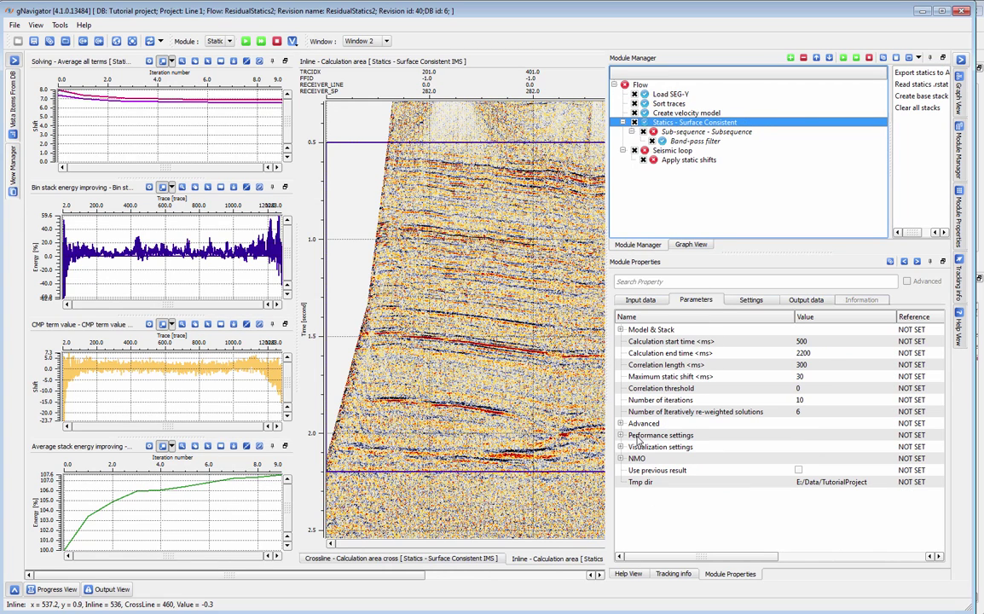
Expand the NMO group and set Input gathers type to Gathers without NMO.
click(622, 460)
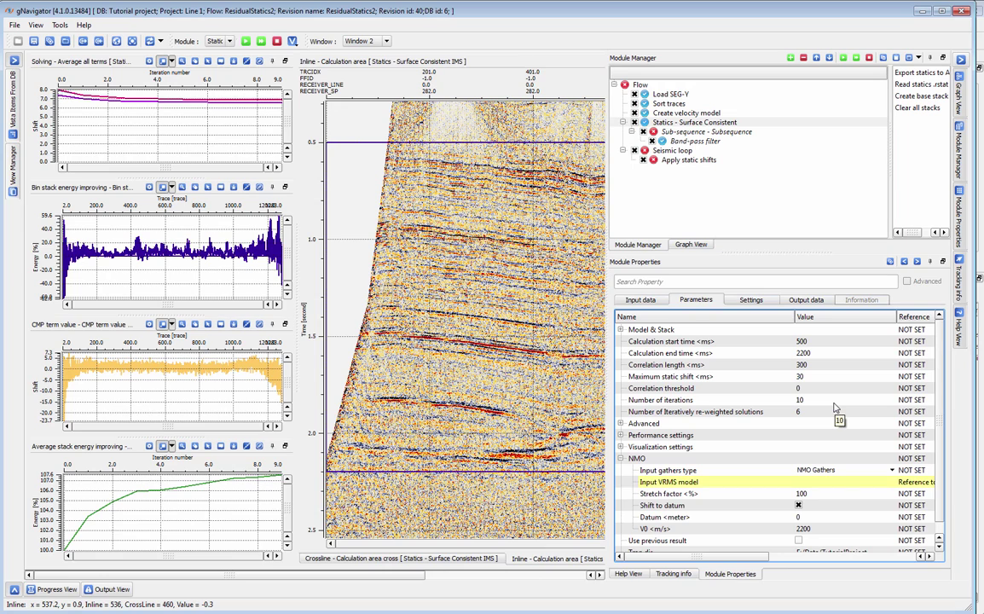
click(892, 471)
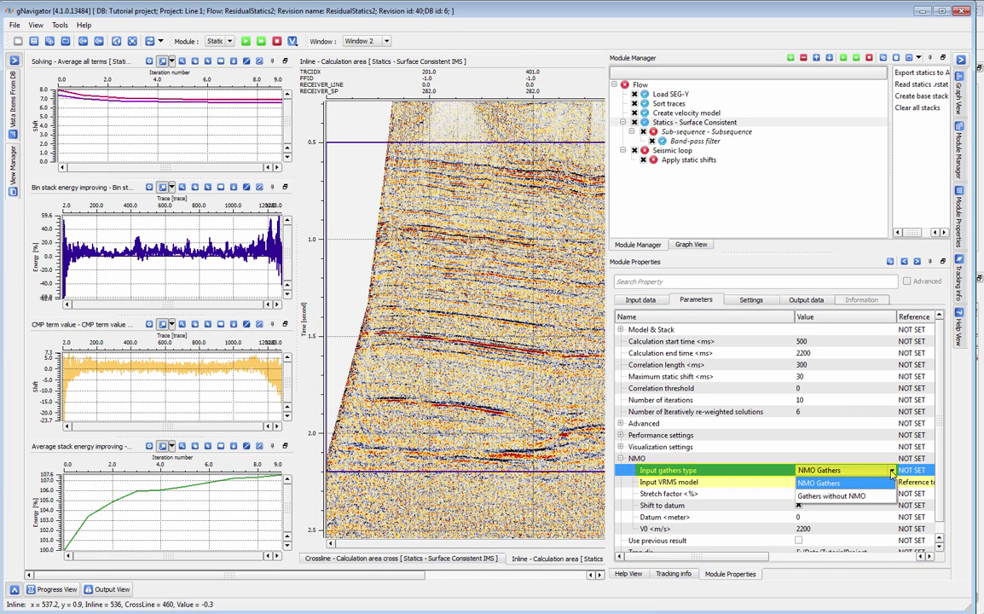
click(856, 504)
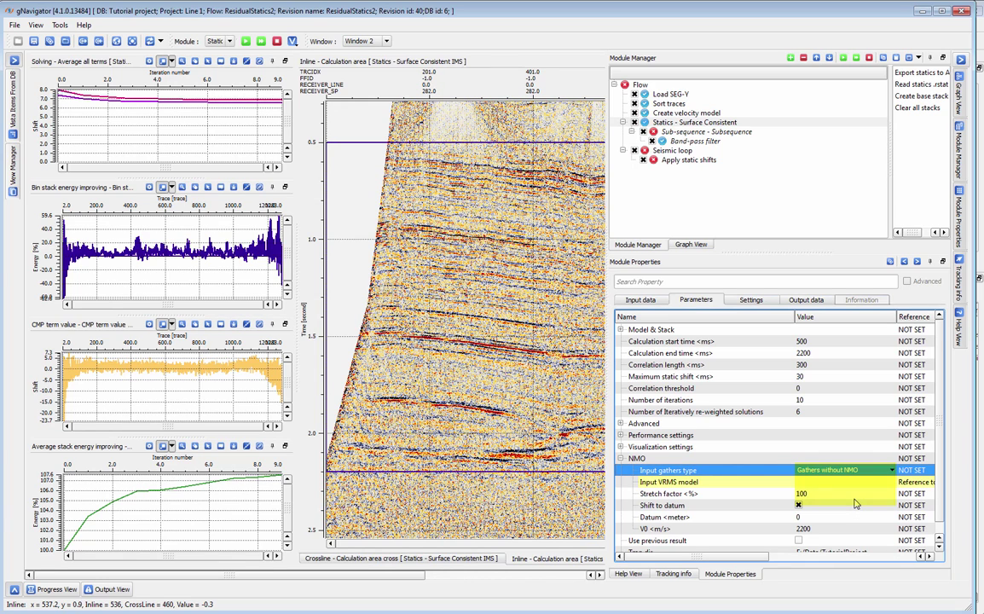
Reference Create velocity model > Velocity model as the Input VRMS model.
click(838, 484)
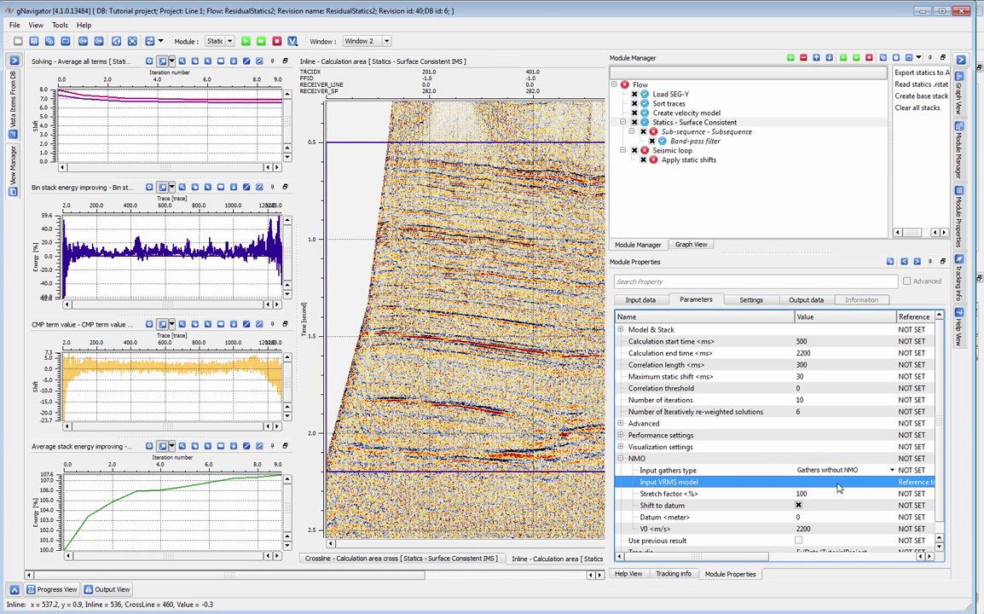
double_click(838, 488)
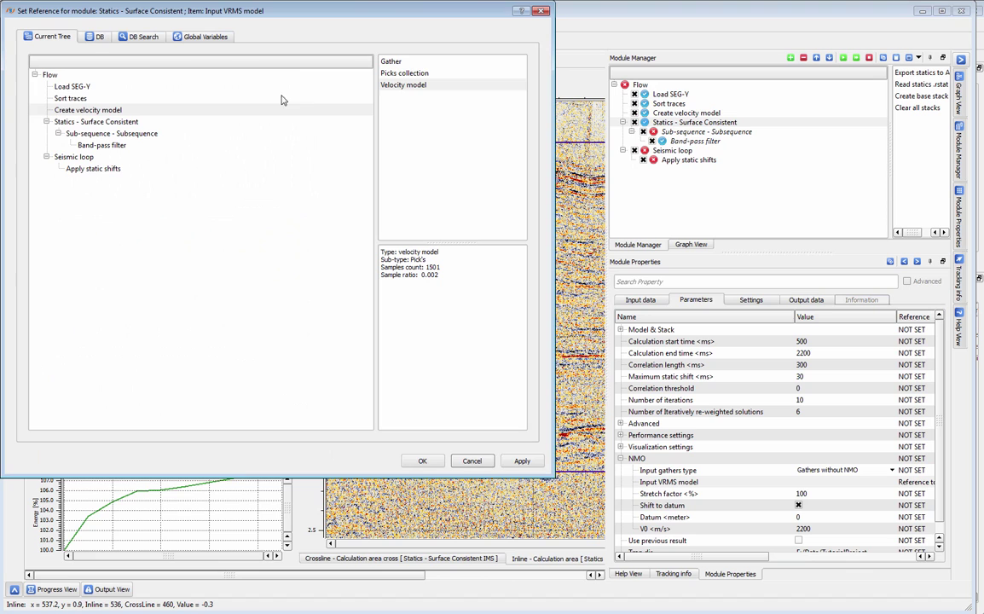
click(425, 467)
click(835, 529)
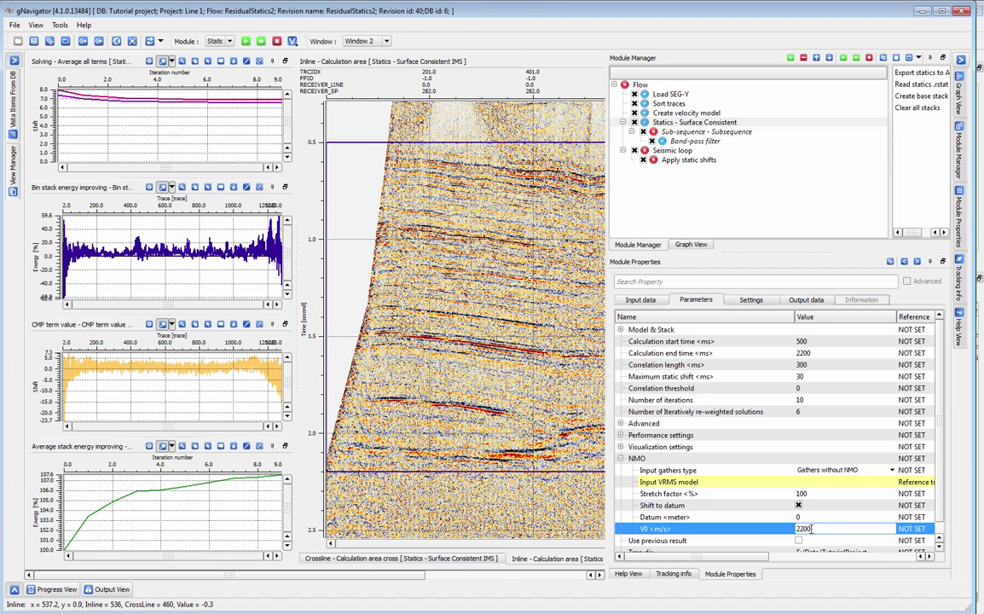
click(891, 470)
Restore NMO Gathers and set Input static to Line 1 > RefractionStatics > Refraction statics solver (Model free).
click(831, 482)
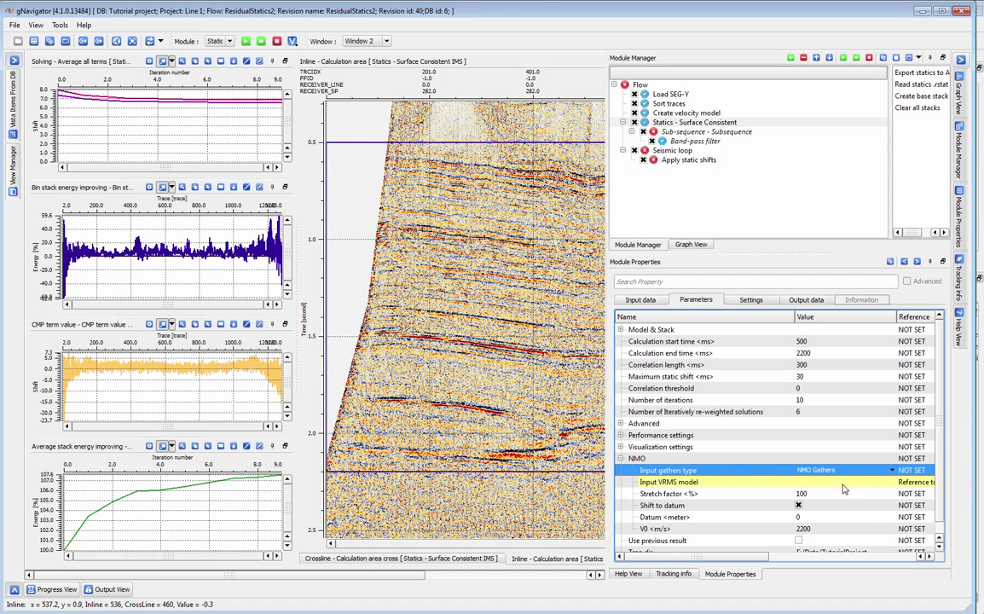
click(640, 300)
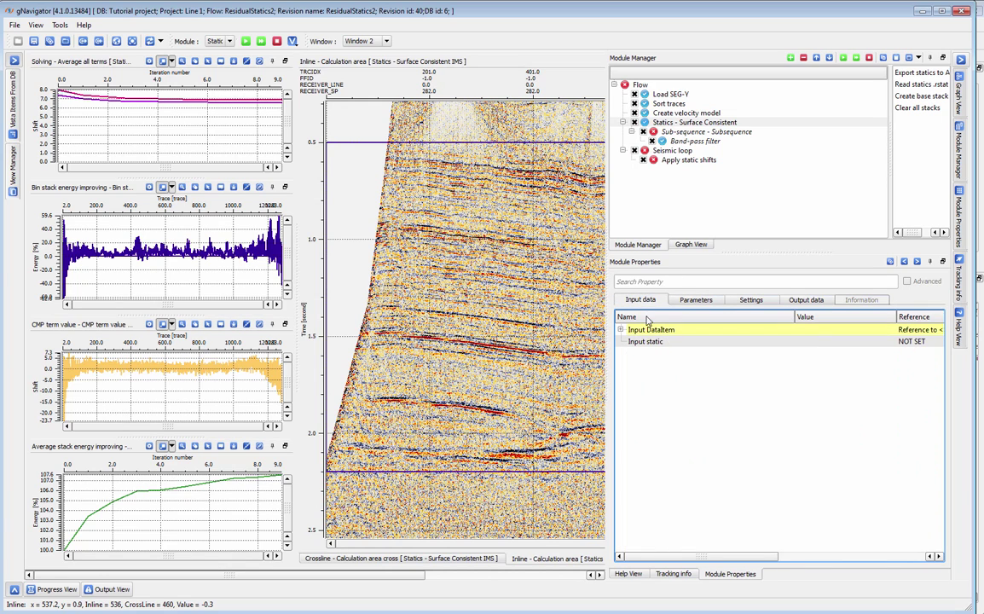
double_click(651, 342)
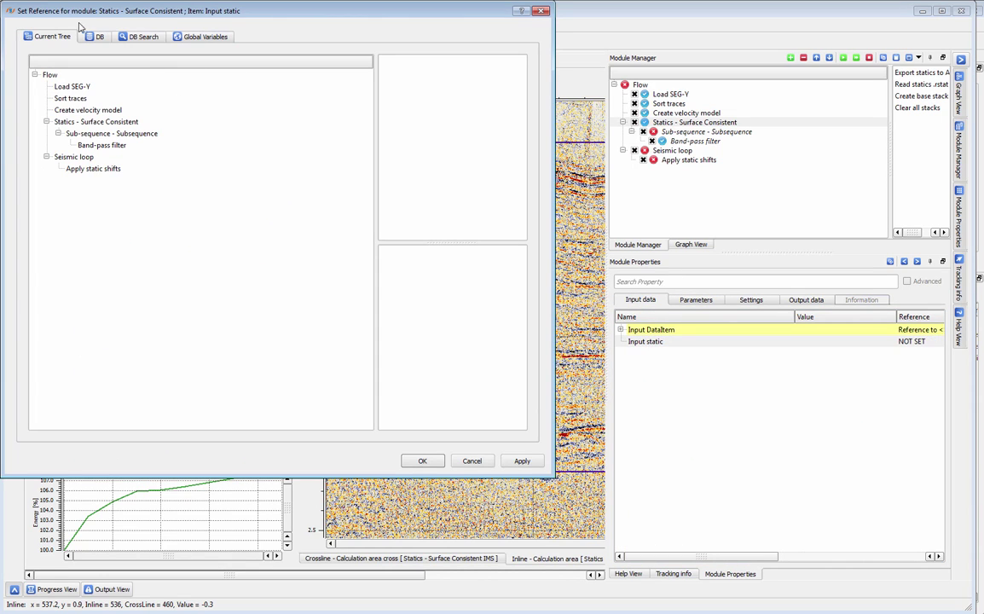
click(101, 38)
click(62, 85)
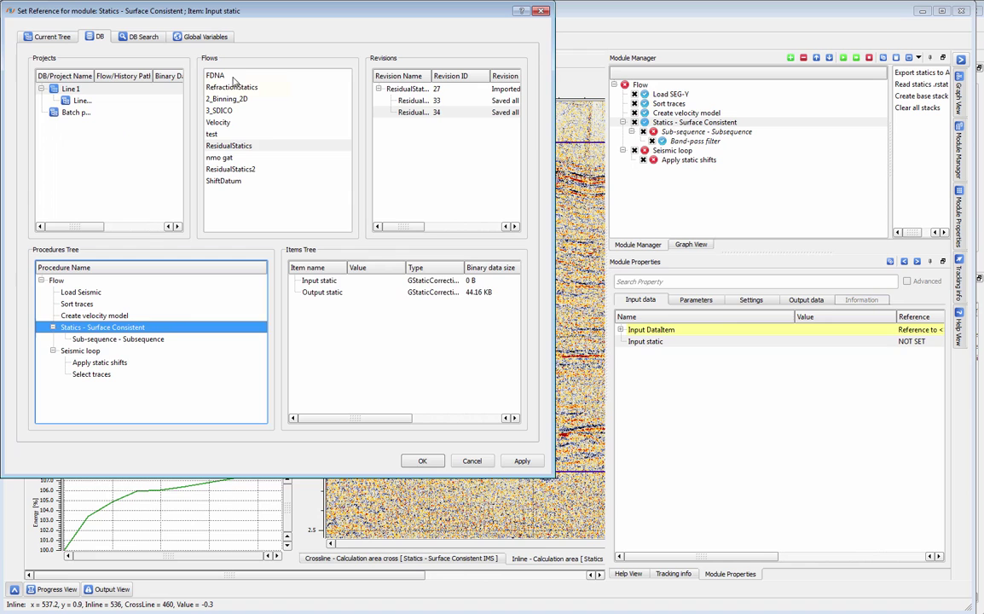
click(235, 88)
click(103, 352)
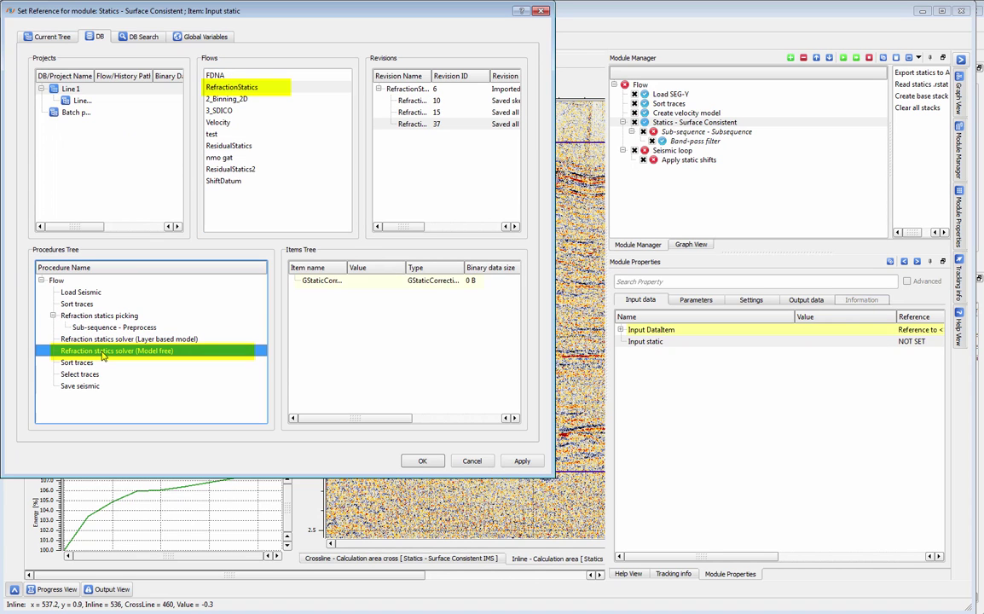
click(422, 461)
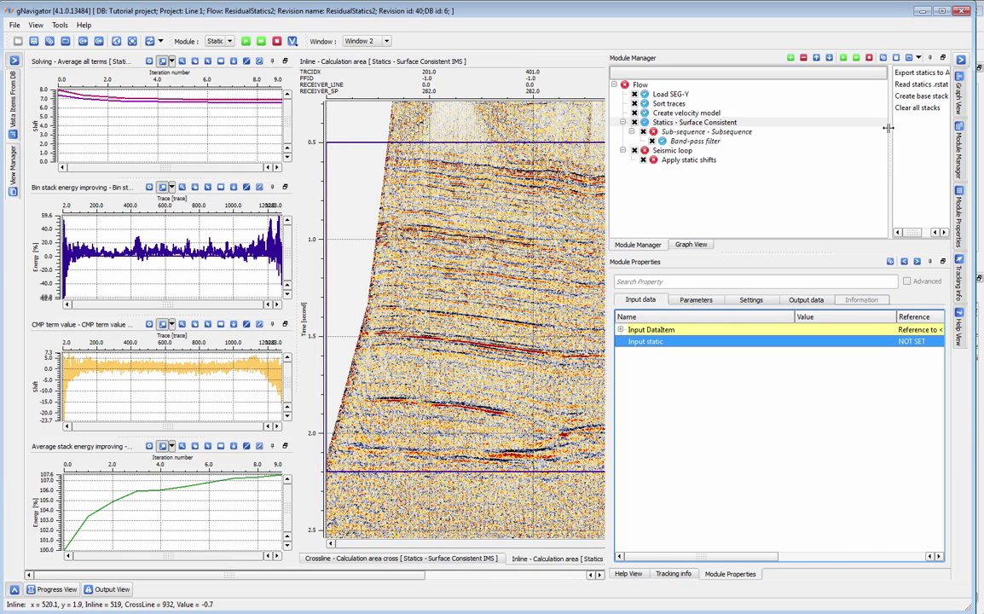
Widen the action list and return to Parameters, selecting the calculation start and end times.
drag(890, 135, 837, 132)
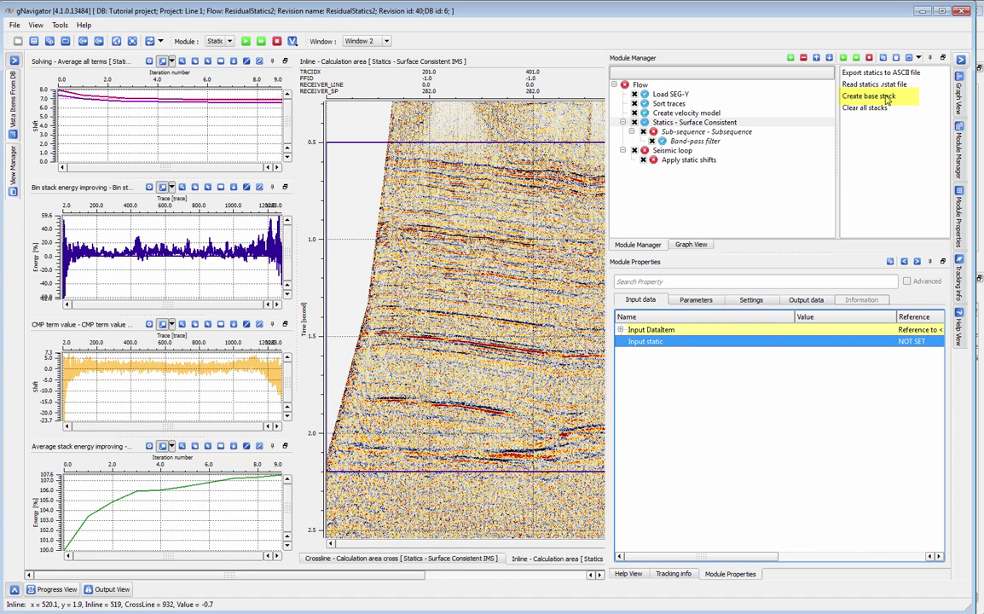
click(696, 300)
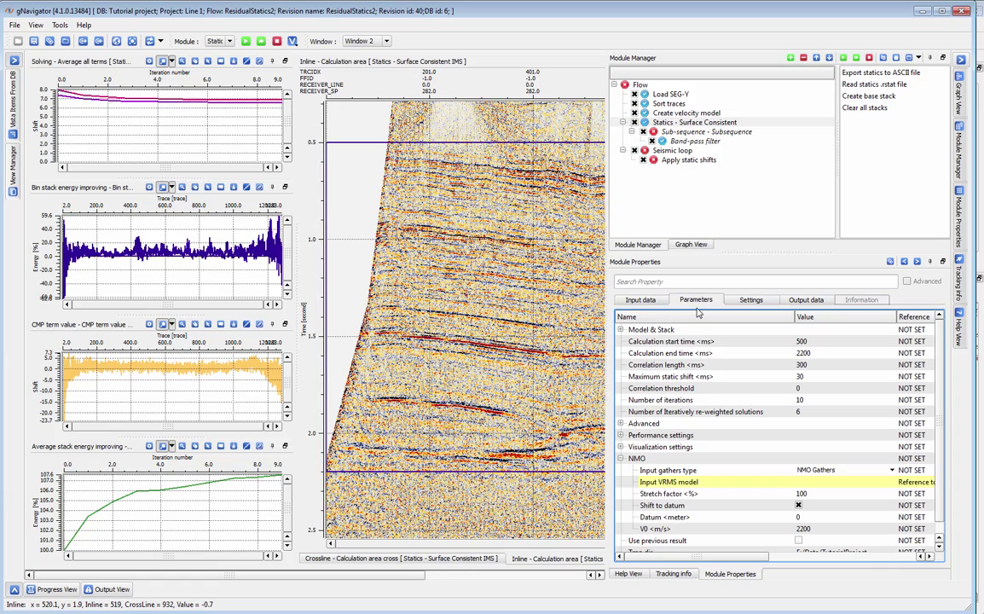
click(804, 341)
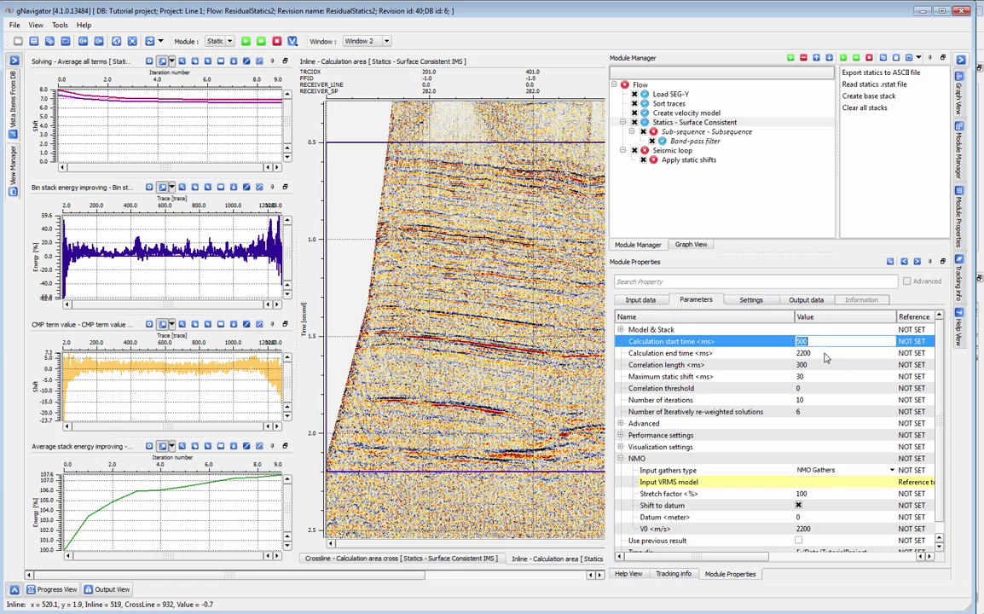
click(825, 355)
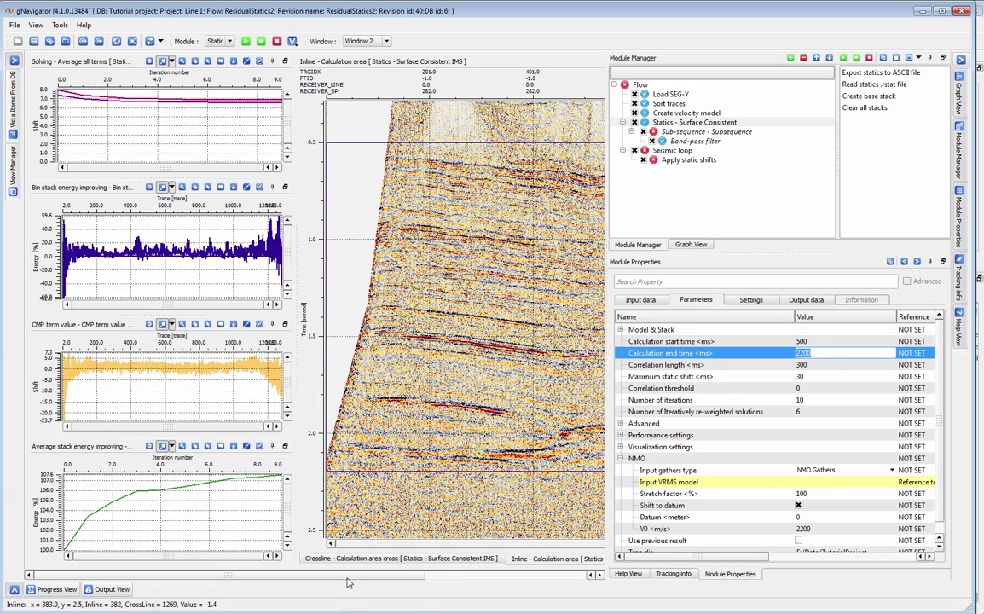
Change the calculation start time to 400 ms, then back to 500 ms.
drag(347, 582, 347, 519)
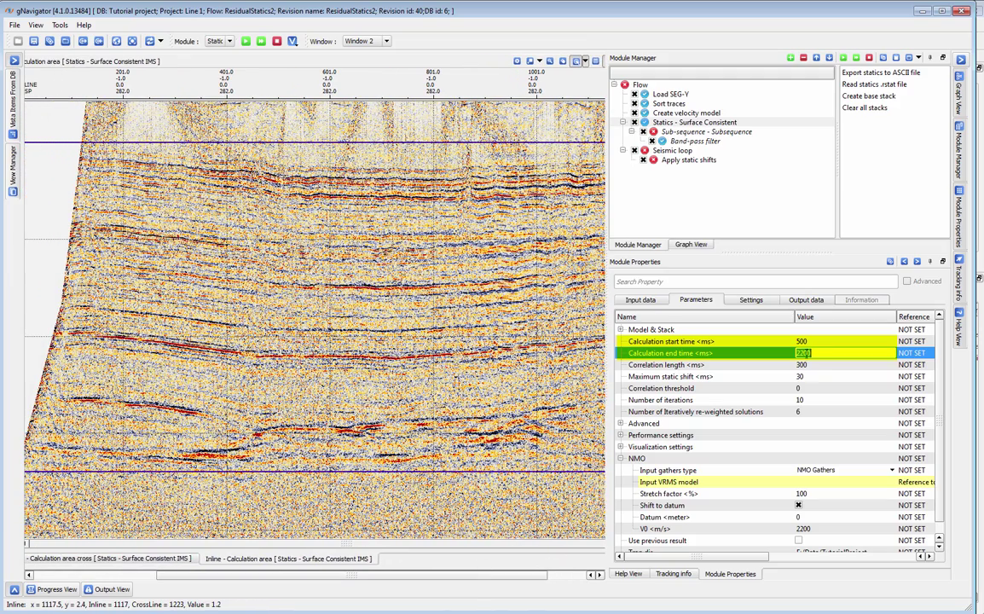
click(844, 341)
text(4)
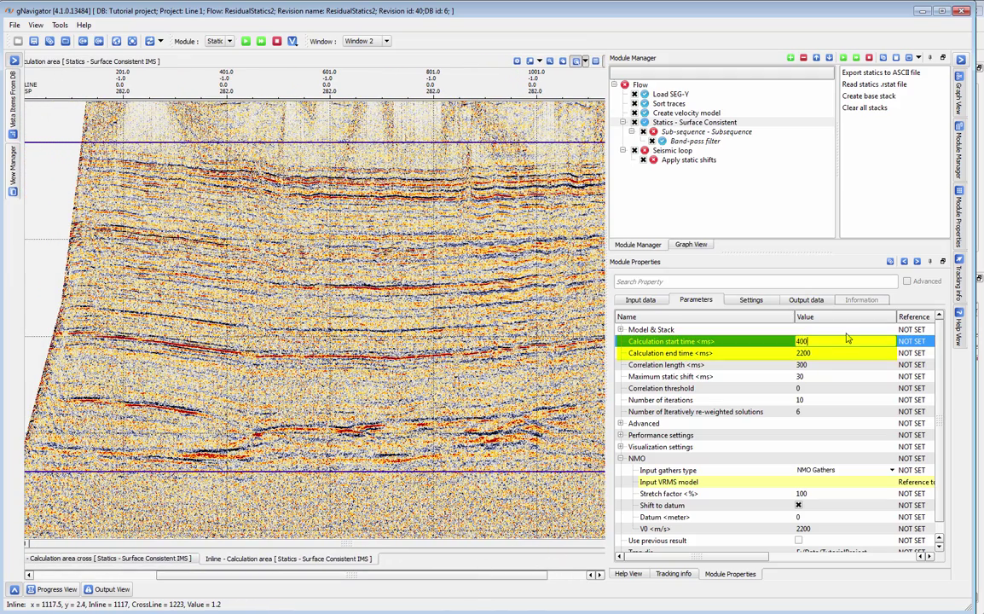
text(00)
key(Return)
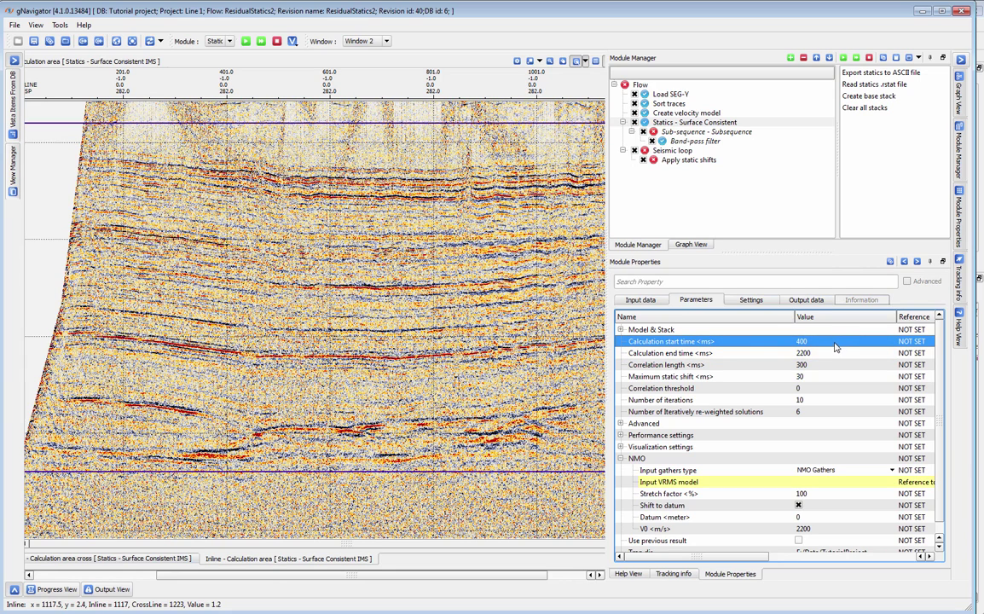
click(806, 342)
text(5)
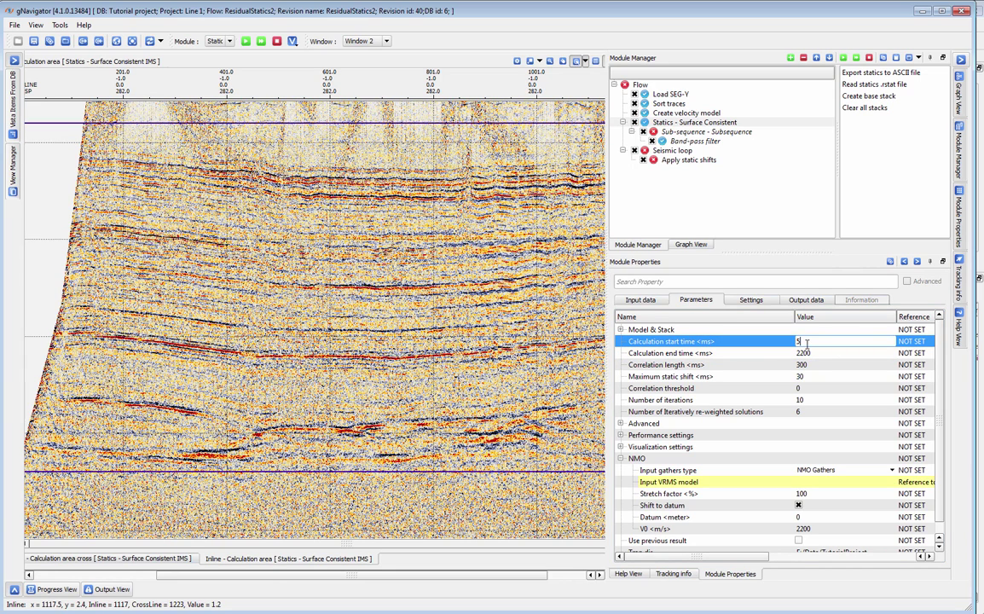
text(00)
key(Return)
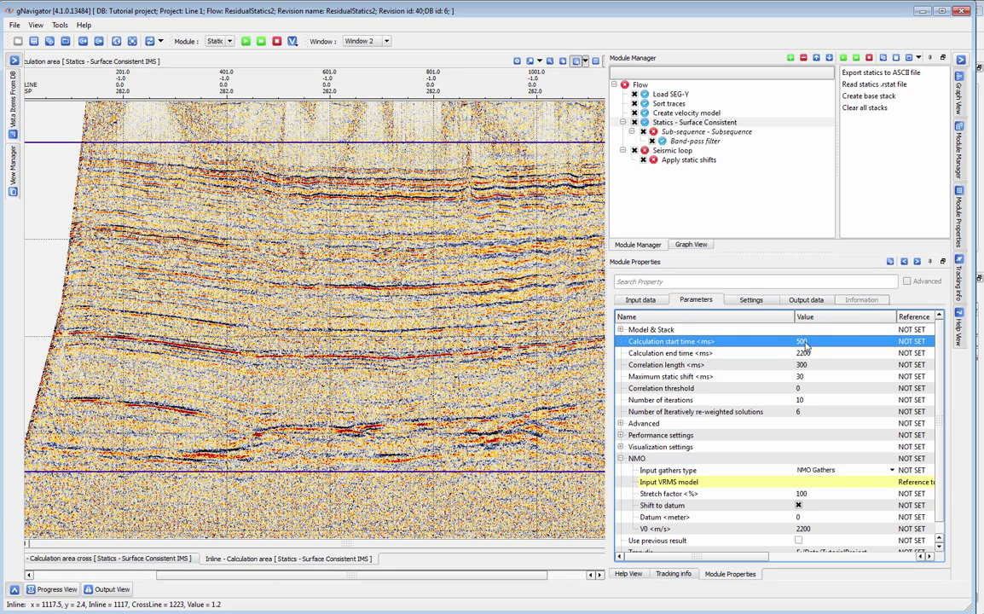
Keep the maximum static shift at 30 ms and edit the 300 ms correlation length.
click(810, 379)
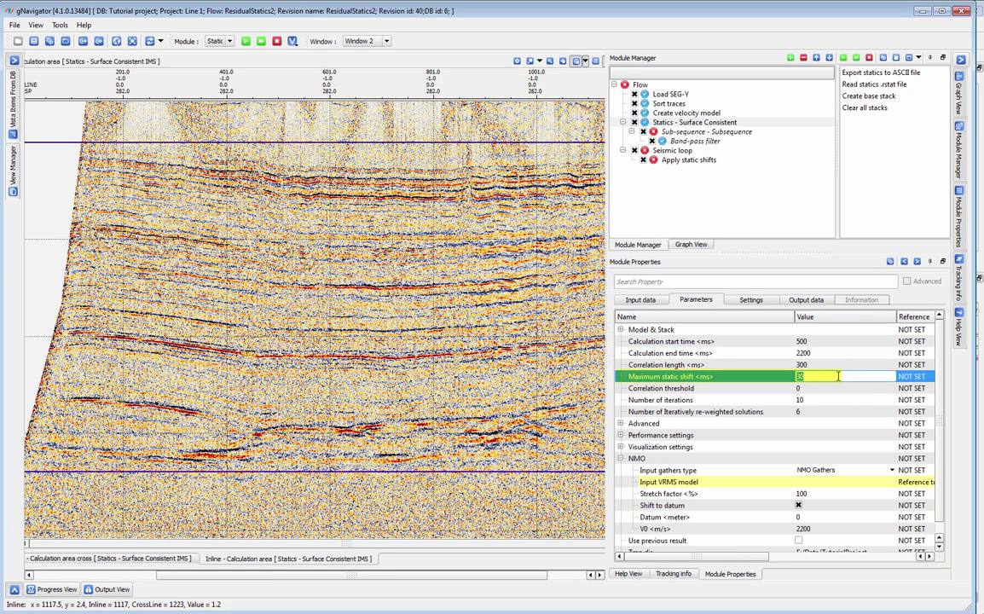
click(838, 376)
click(833, 365)
click(833, 365)
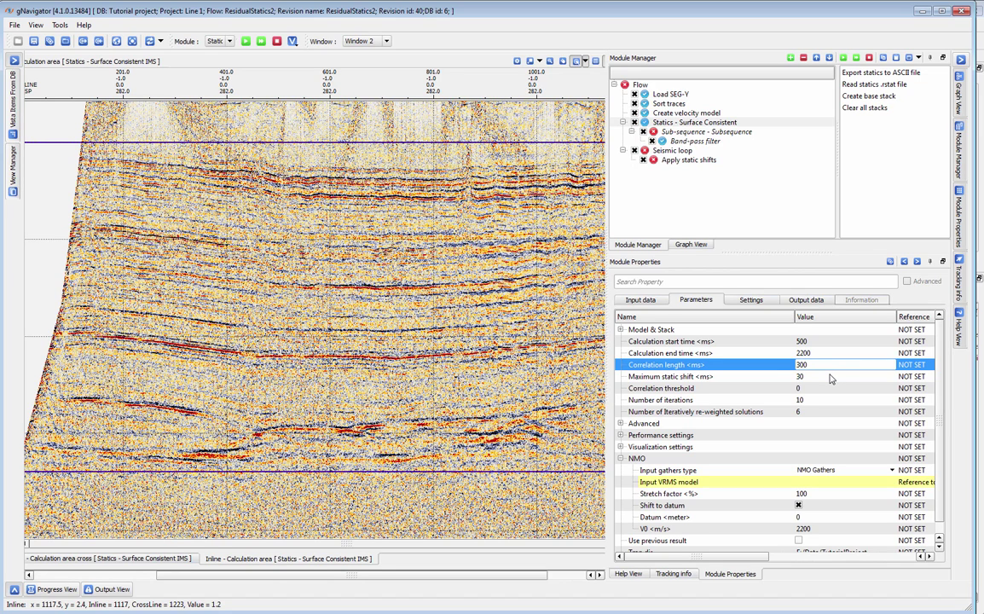
click(776, 389)
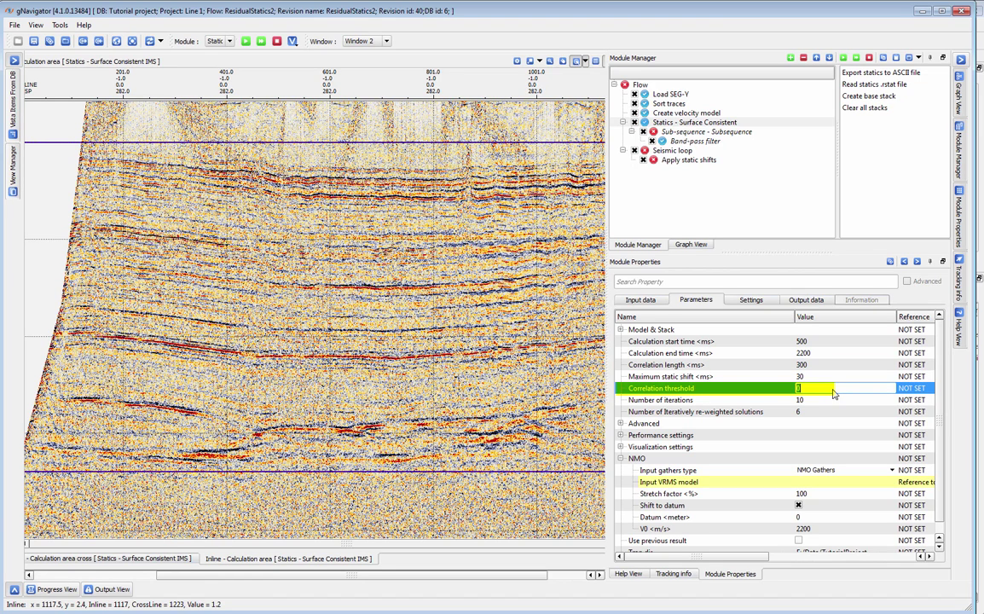
key(Return)
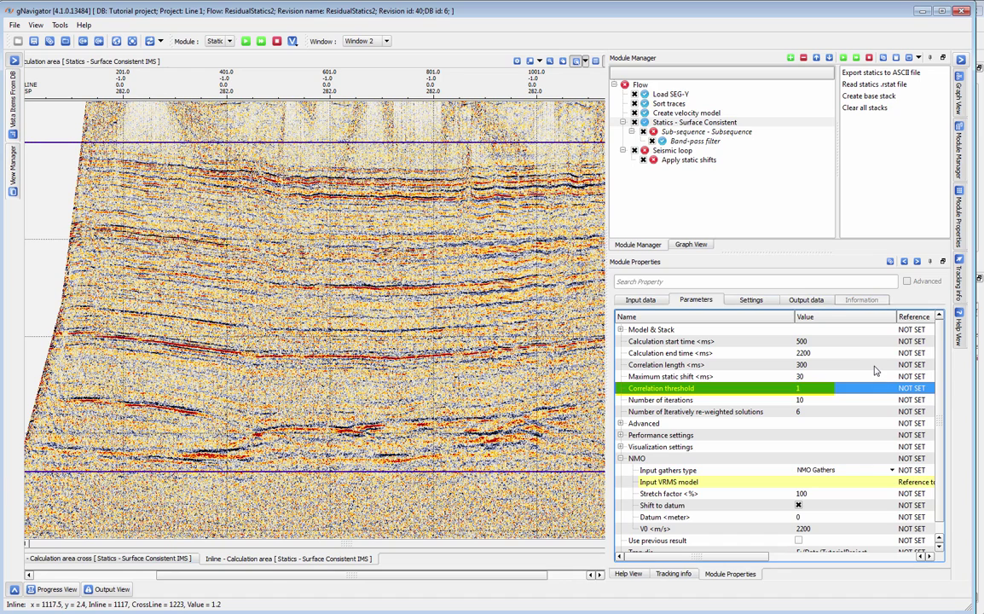
click(834, 389)
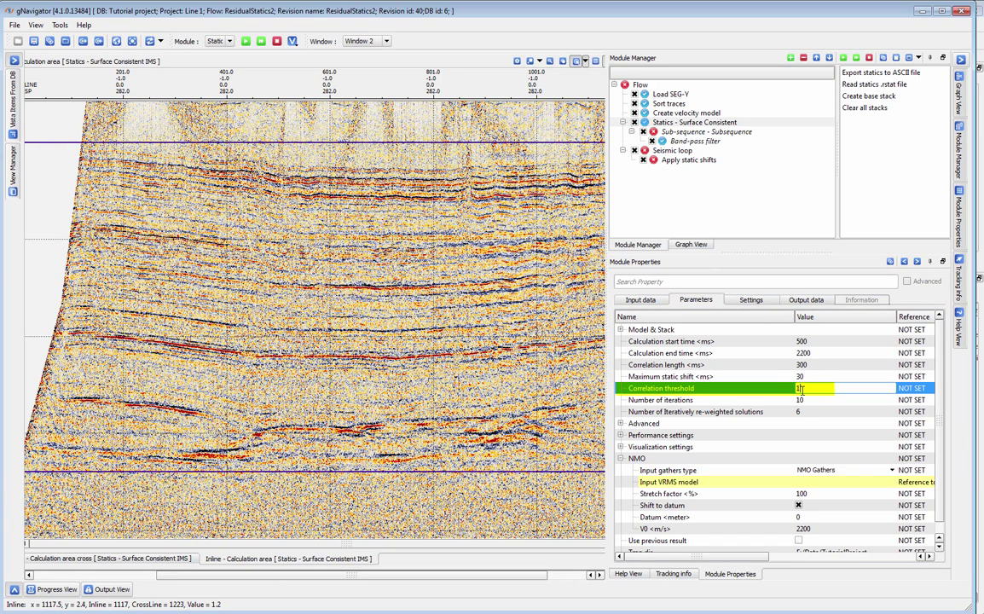
text(0)
key(Return)
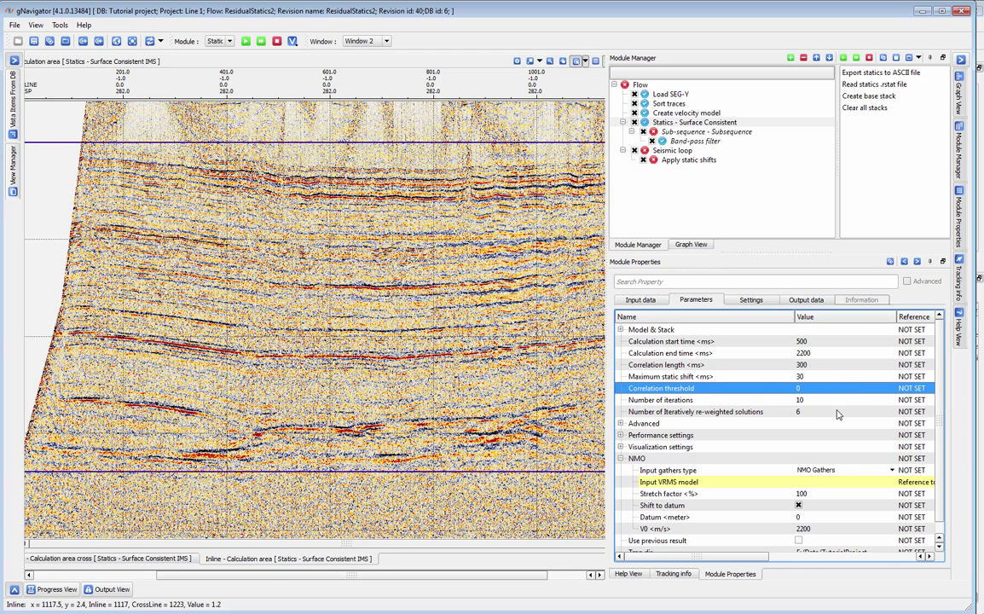
click(789, 400)
click(802, 411)
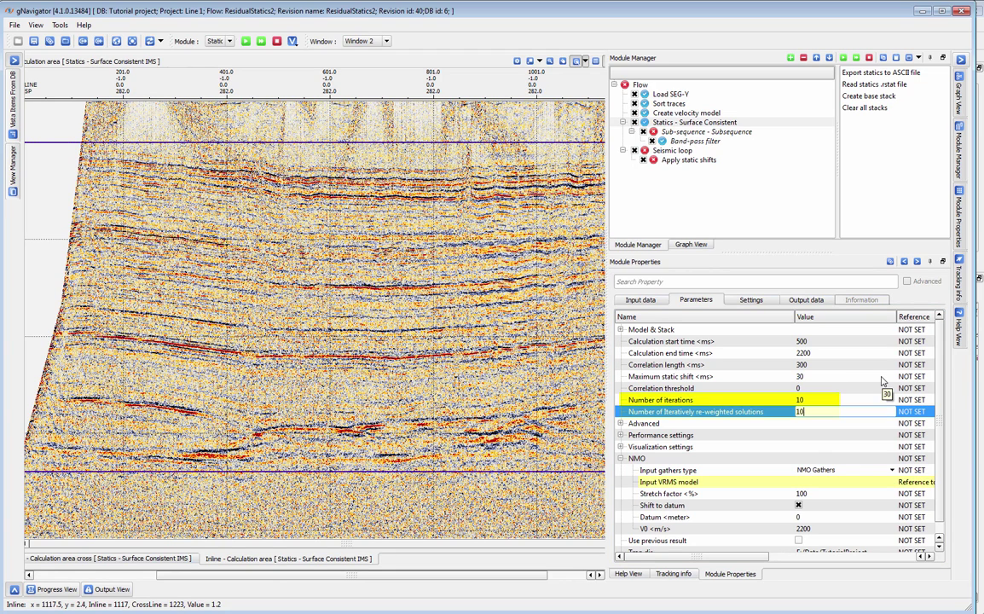
key(Return)
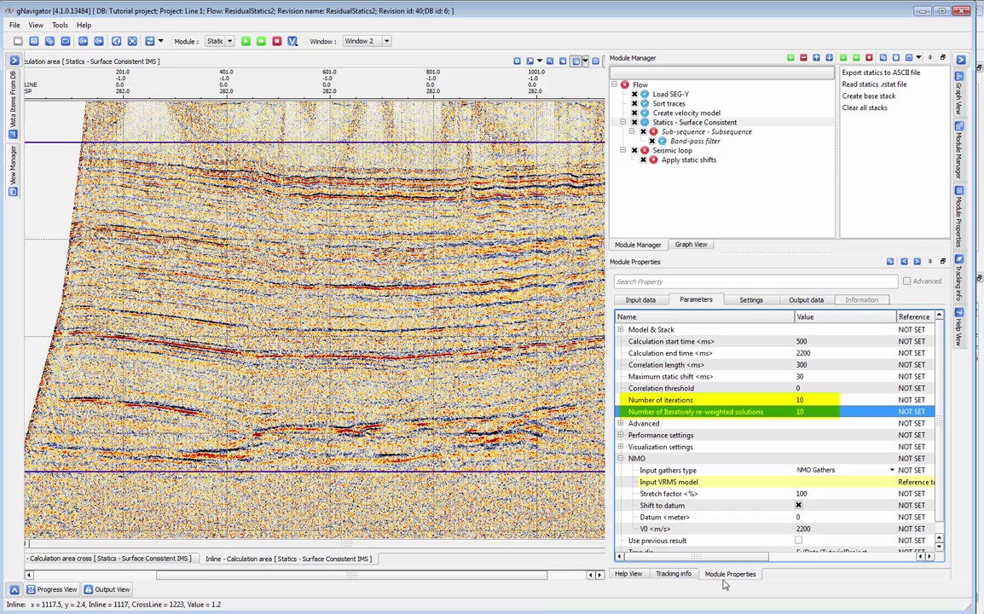
scroll(471, 574, left, 3)
scroll(468, 584, right, 3)
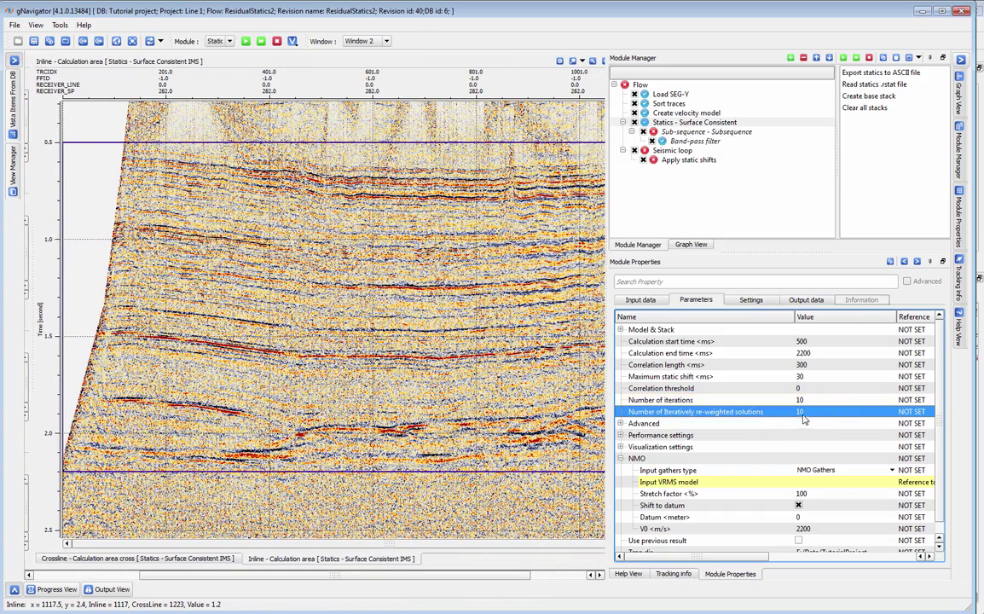
click(805, 413)
text(6)
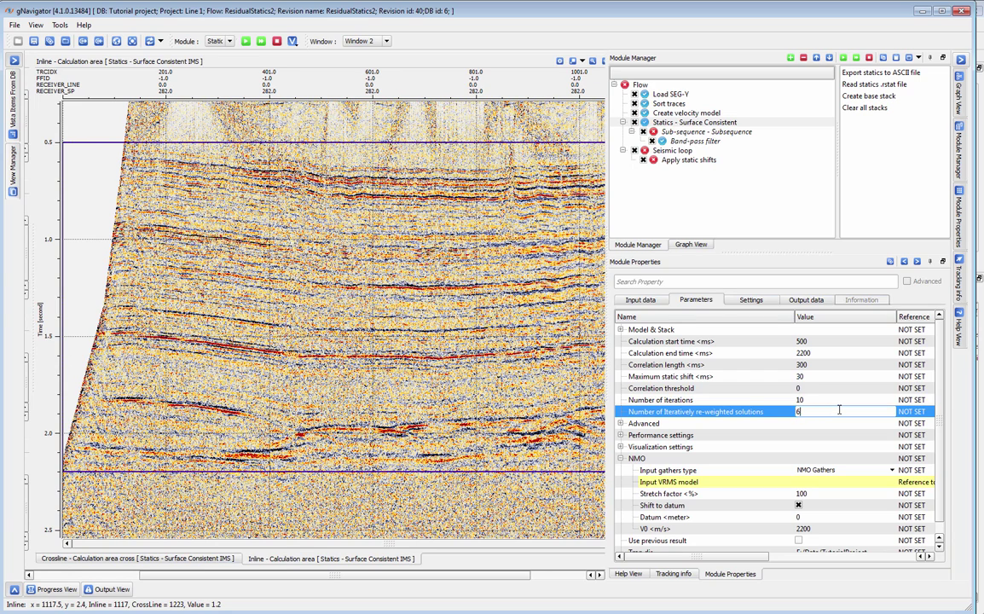
key(Return)
click(817, 402)
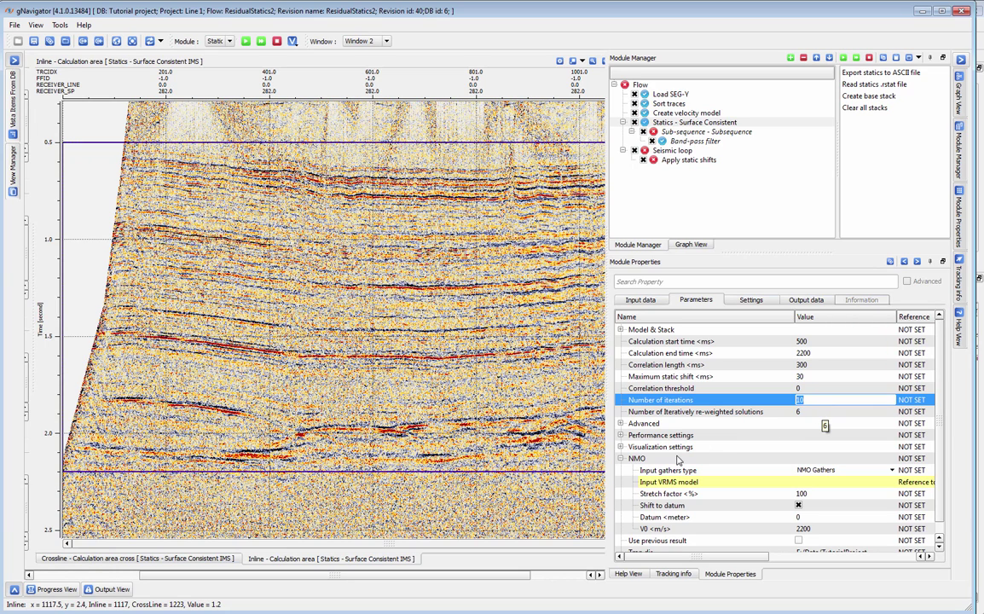
Expand Visualization settings and switch on Create stacks.
click(622, 447)
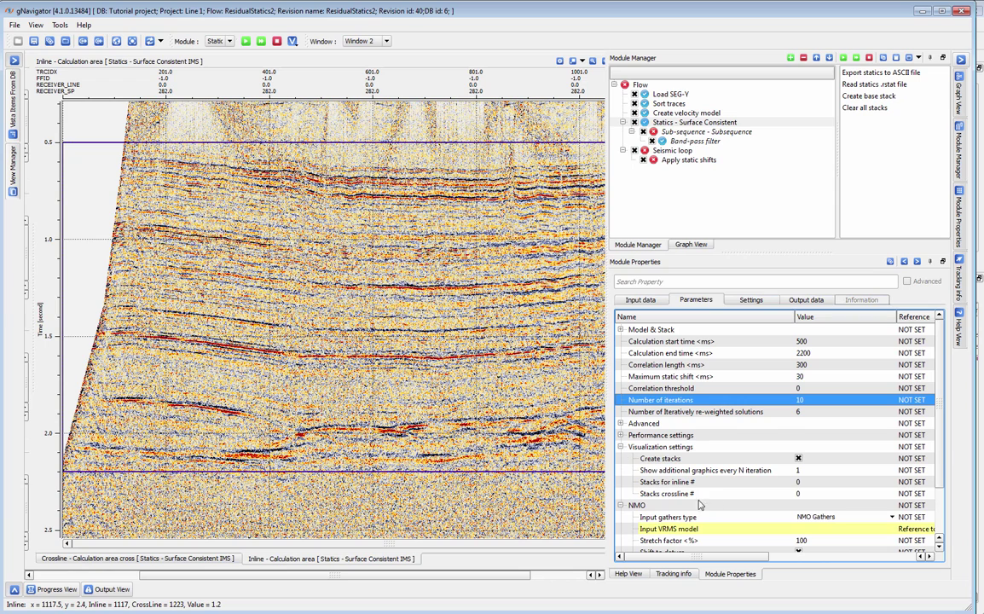
click(800, 461)
click(799, 459)
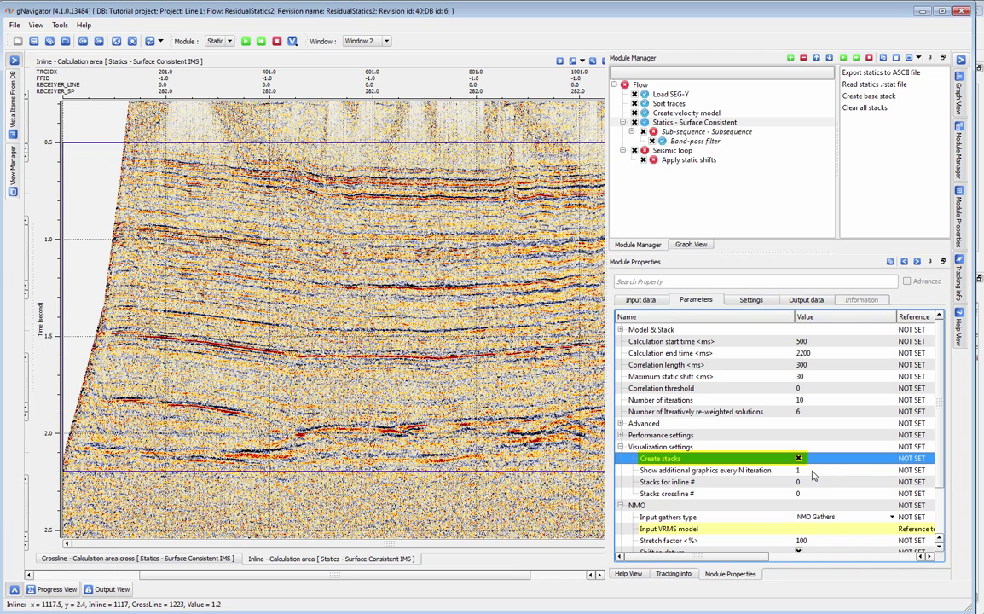
click(812, 470)
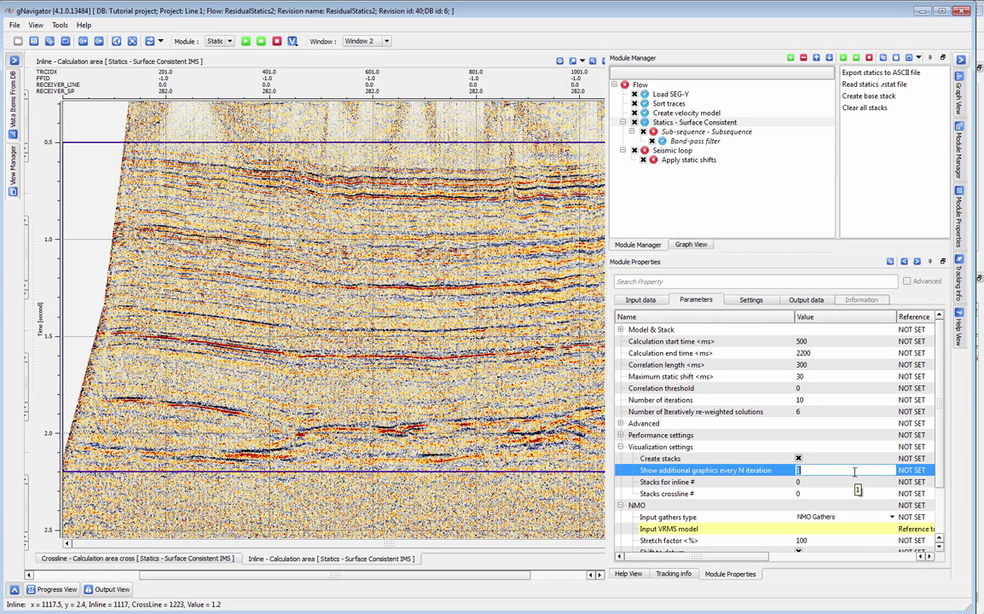
Set Stacks for inline # to 200, then collapse the Visualization settings and NMO groups.
click(820, 482)
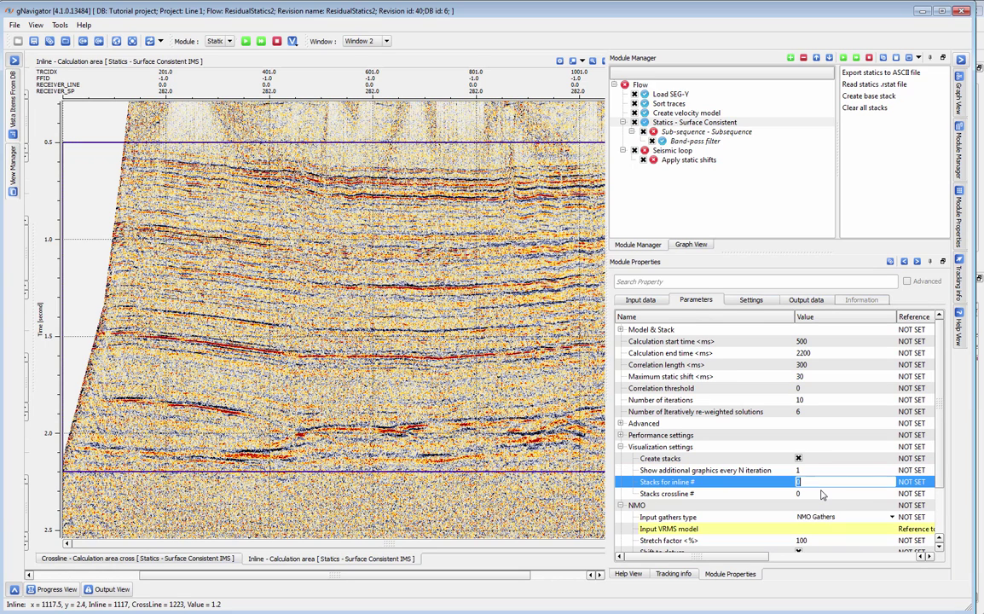
click(822, 495)
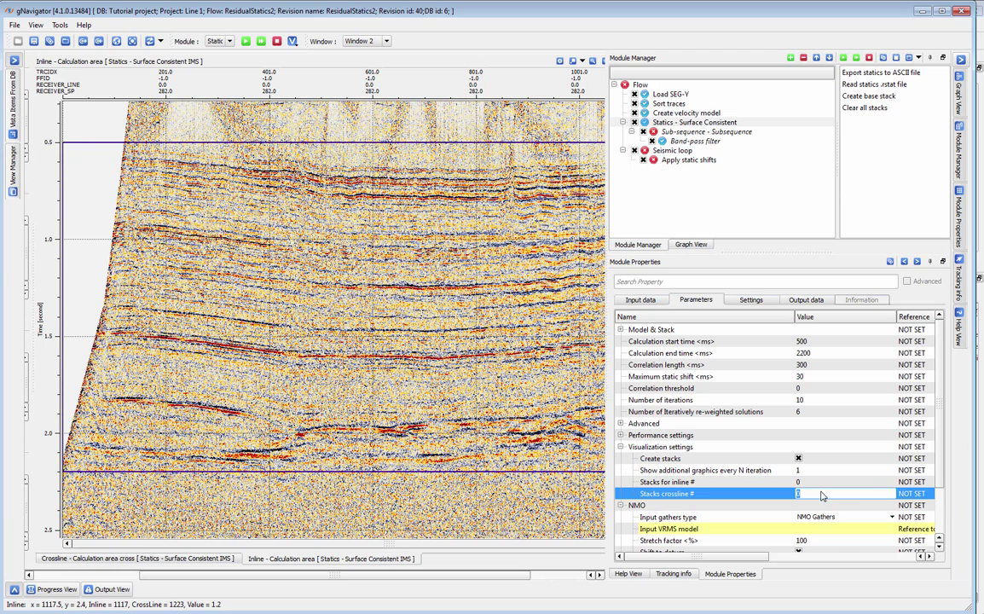
click(824, 483)
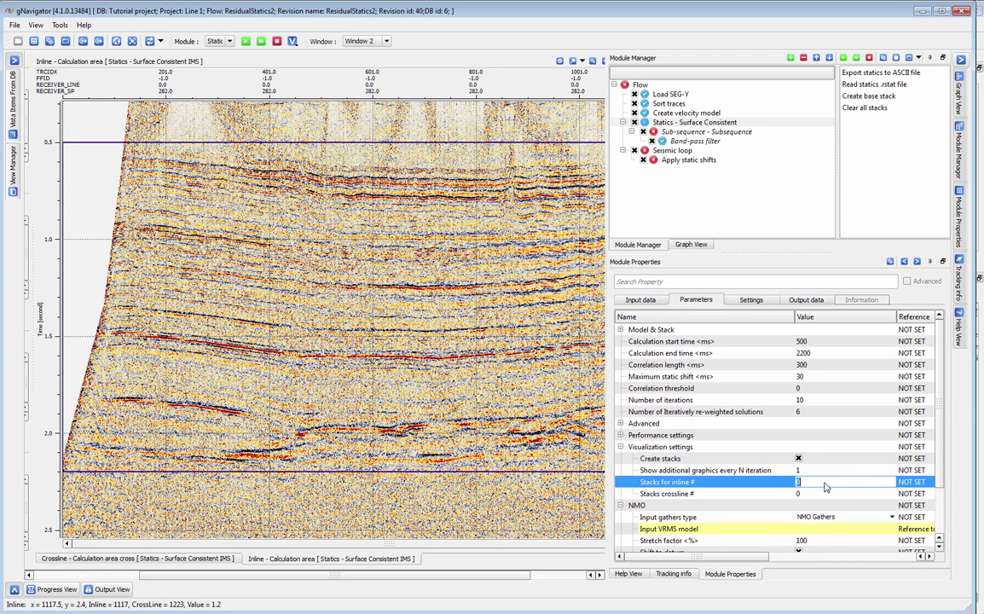
click(825, 484)
text(200)
click(621, 447)
click(621, 459)
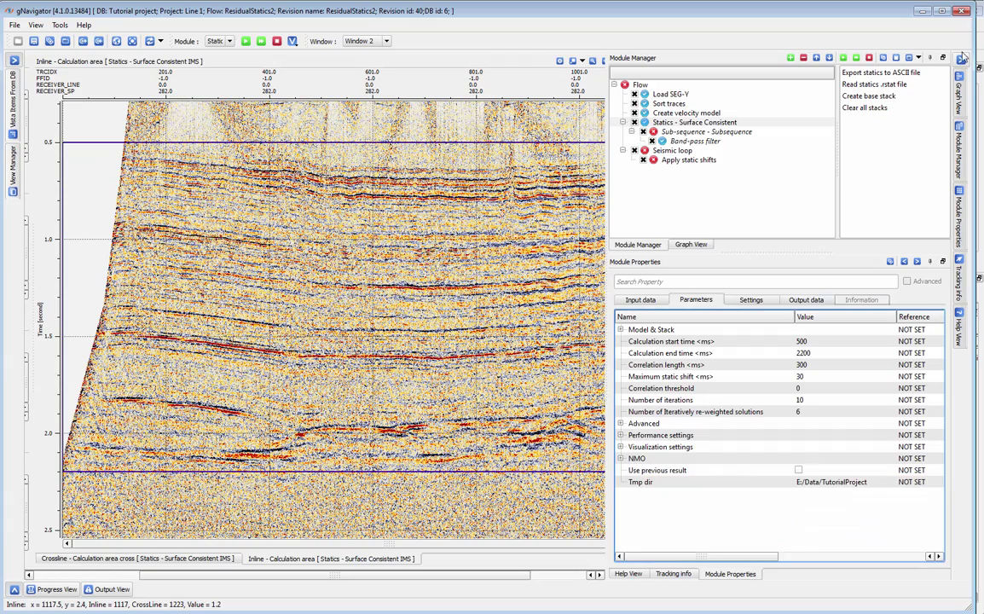
Run the Statics - Surface Consistent module to generate convergence, stack-energy and CMP term charts.
click(868, 56)
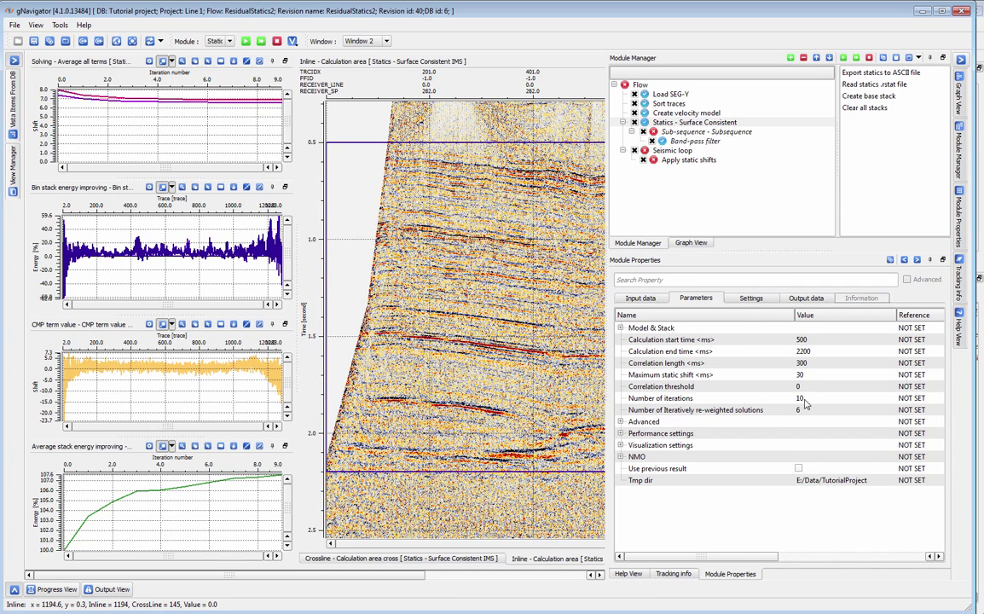
Set Number of iterations to 6.
click(739, 398)
click(851, 399)
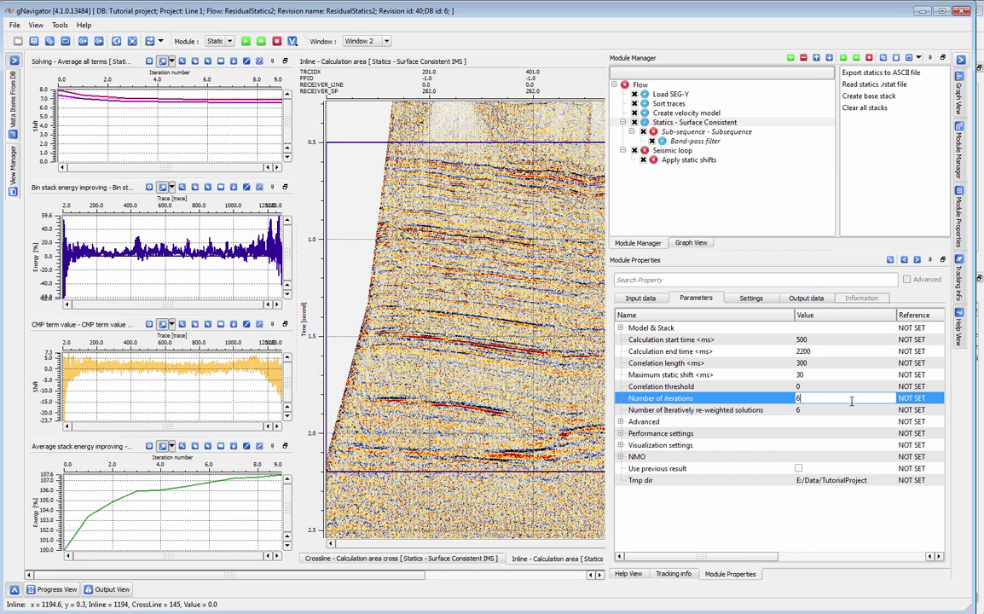
text(6)
Hide the module panels and adjust section gain while inspecting the CMP term and average-terms charts.
click(961, 57)
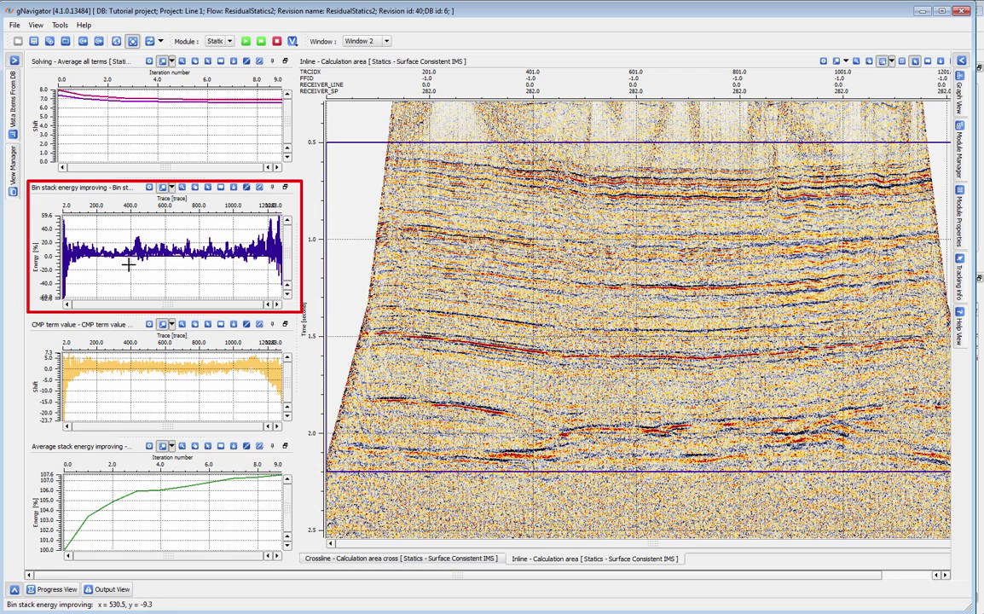
click(153, 352)
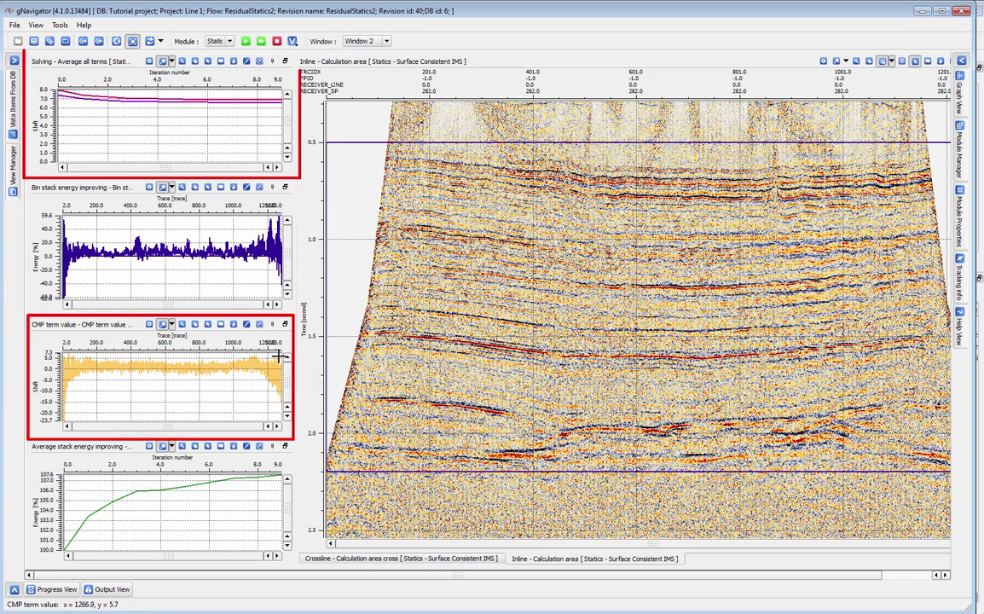
click(60, 113)
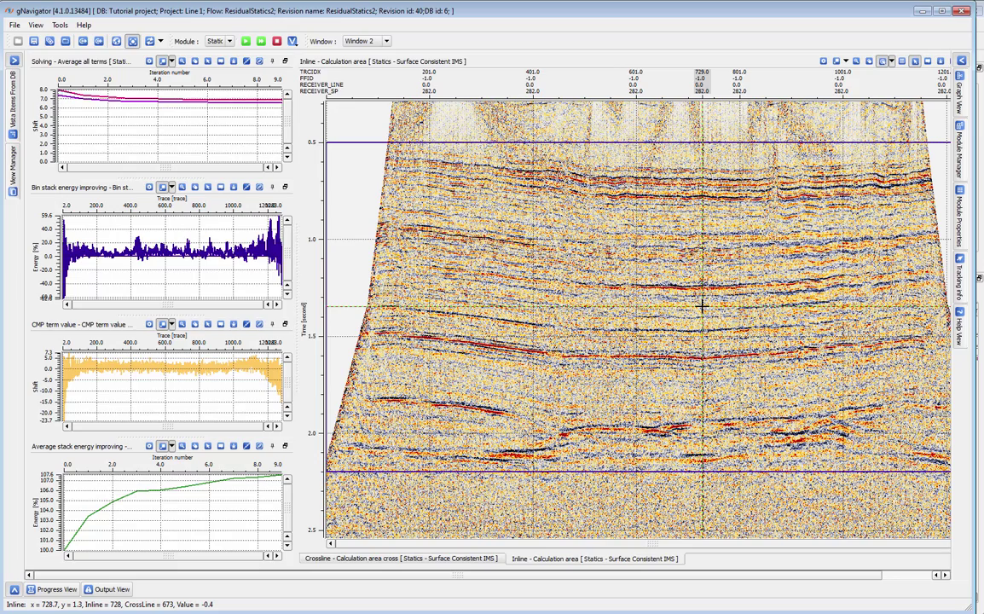
ctrl+shift+scroll(702, 305, up, 3)
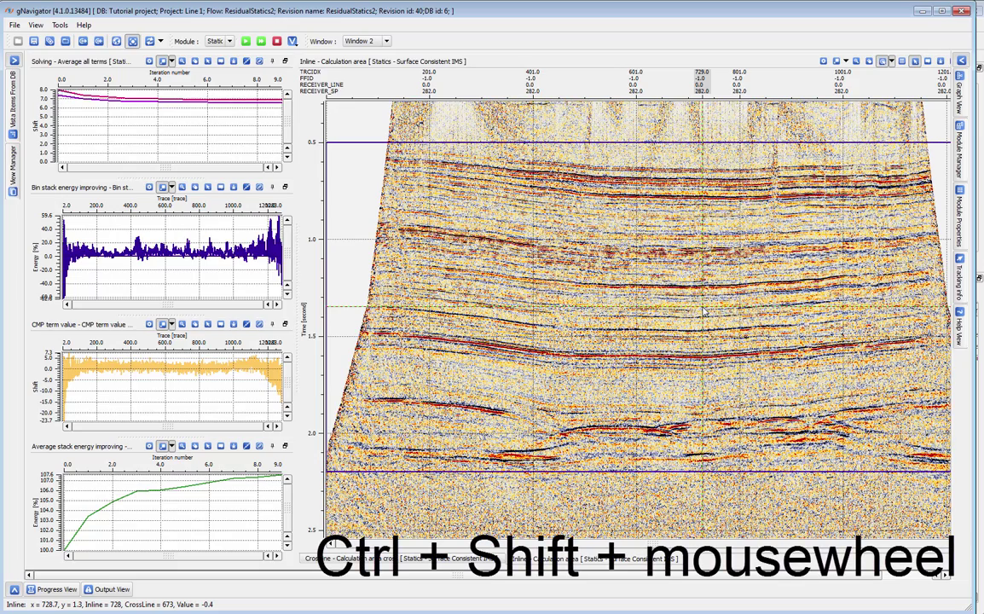
ctrl+shift+scroll(704, 313, down, 2)
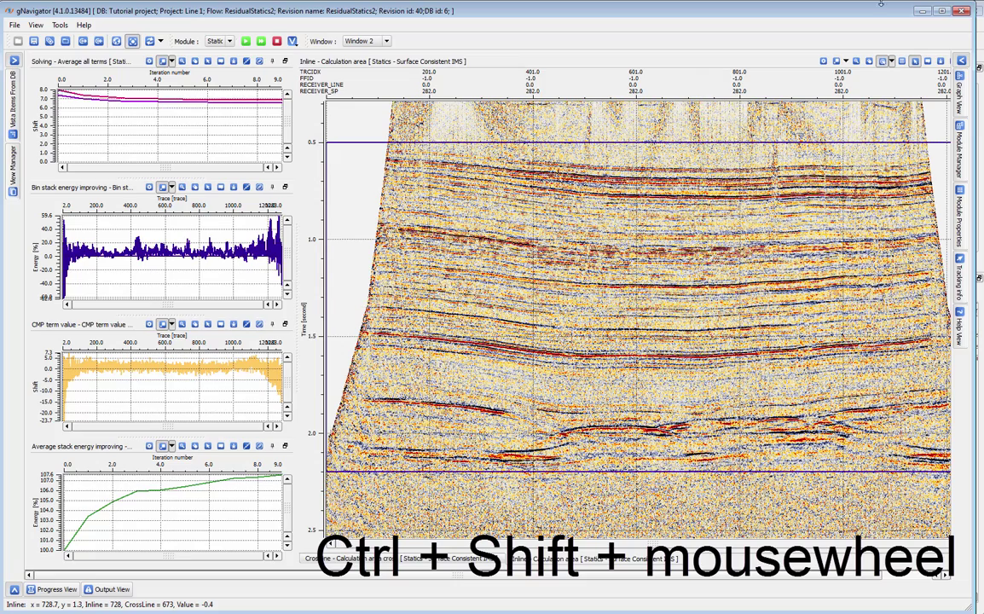
double_click(740, 56)
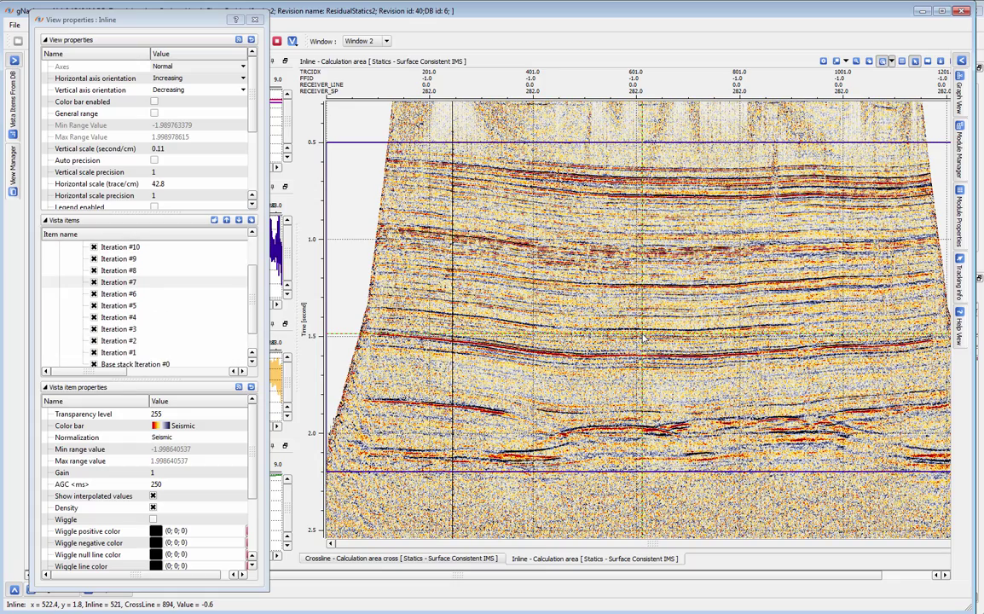
click(254, 19)
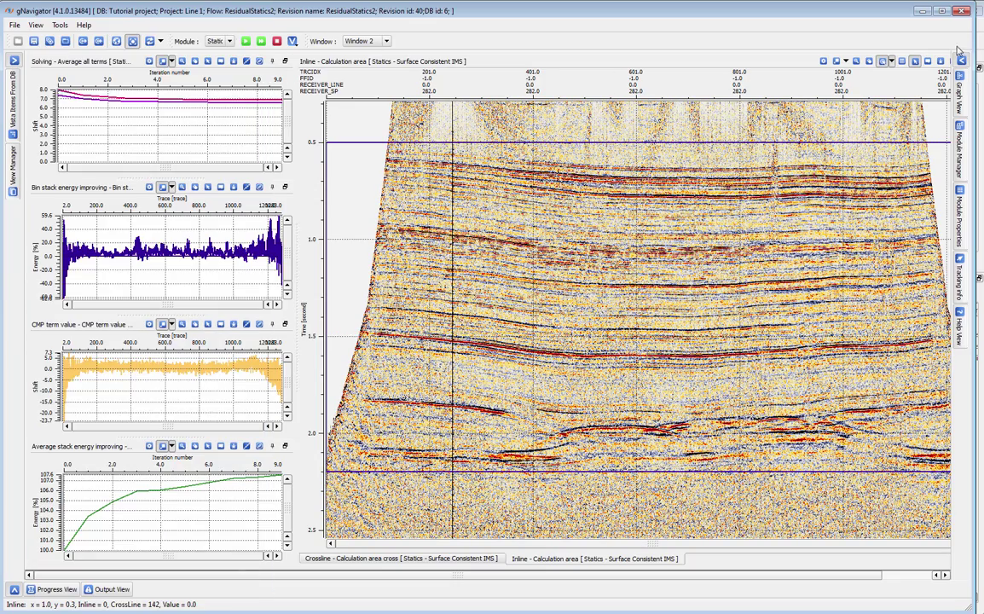
click(869, 58)
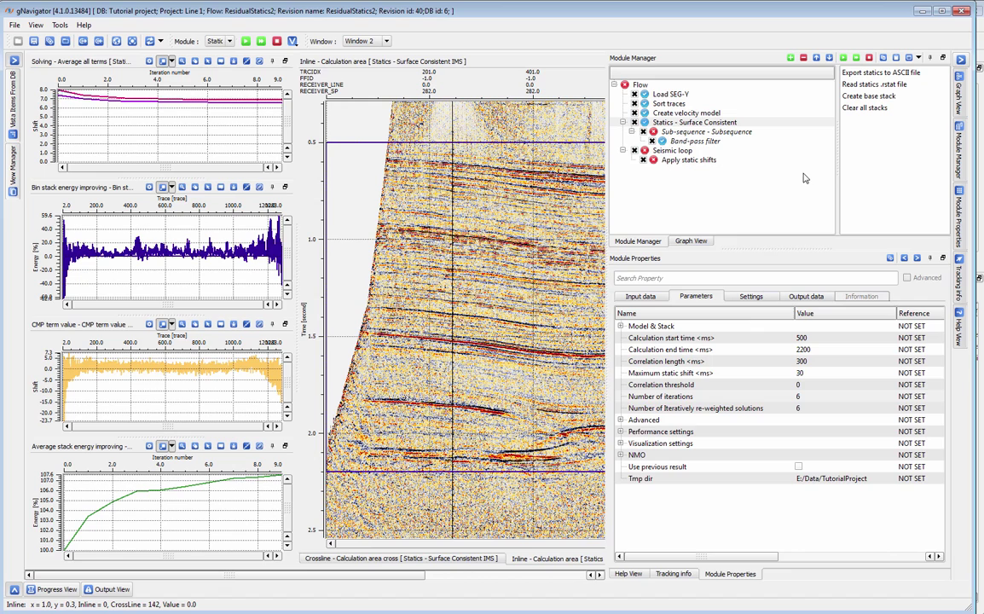
Expand Advanced, tick Use multi-maximum solving, and tick Use previous result at the bottom.
click(621, 420)
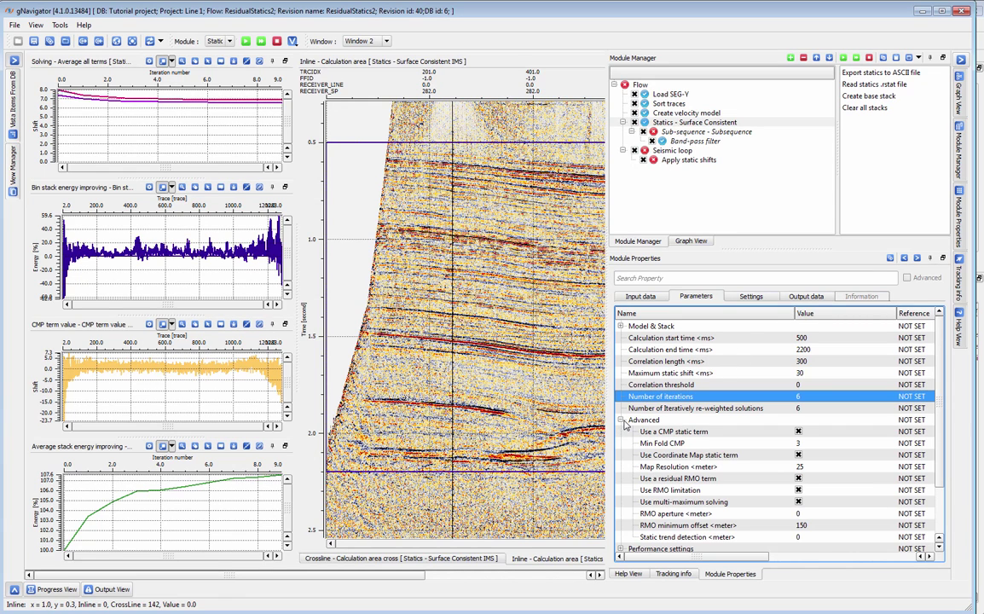
click(826, 484)
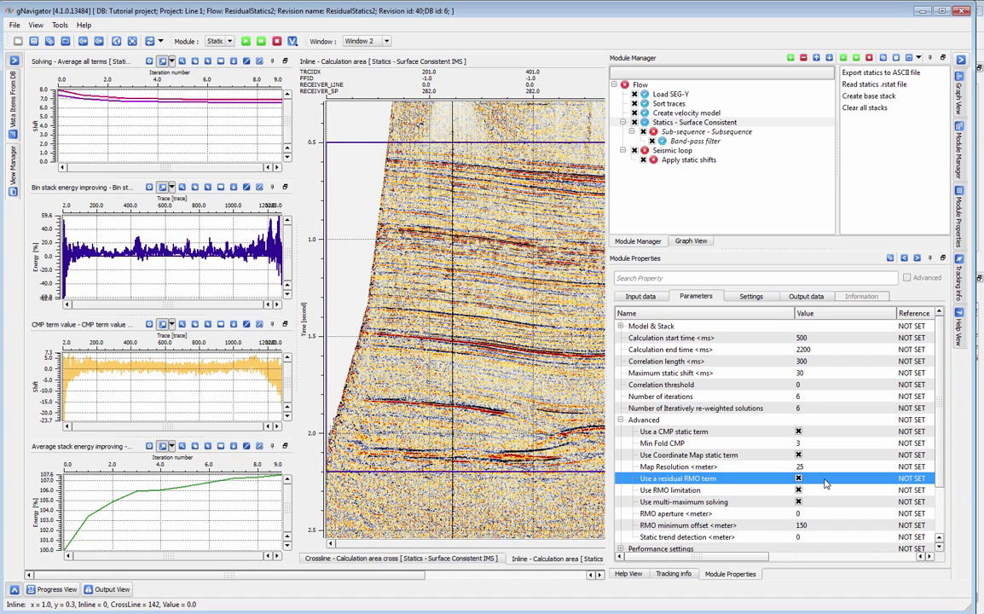
click(817, 505)
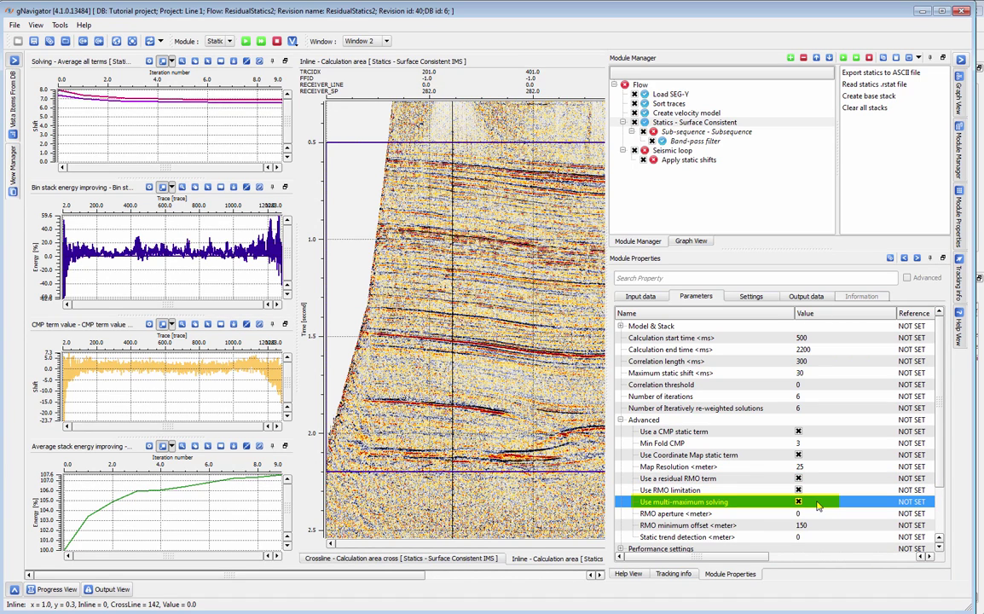
click(799, 502)
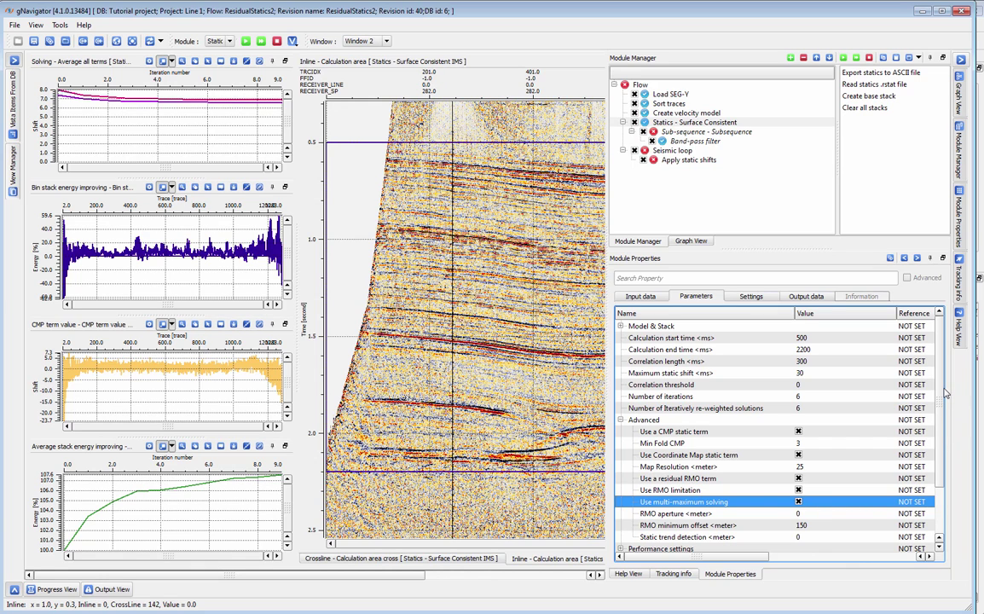
drag(942, 394, 952, 460)
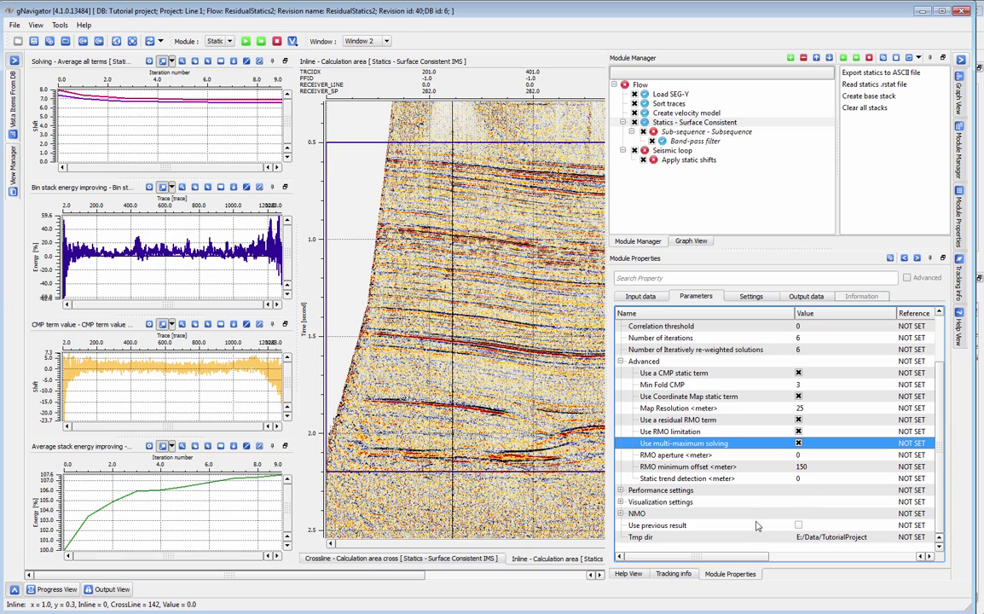
click(799, 526)
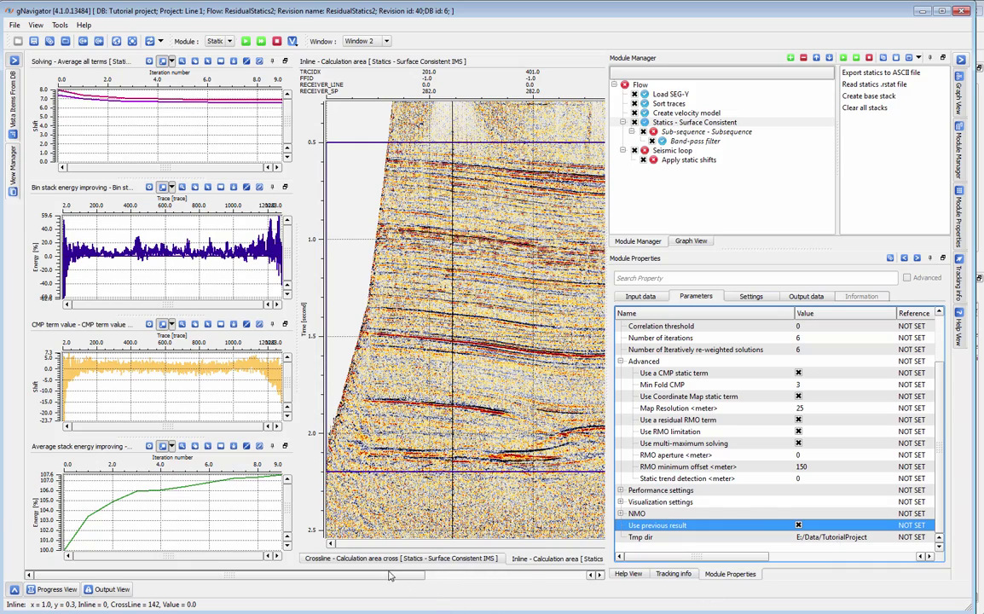
drag(383, 576, 490, 576)
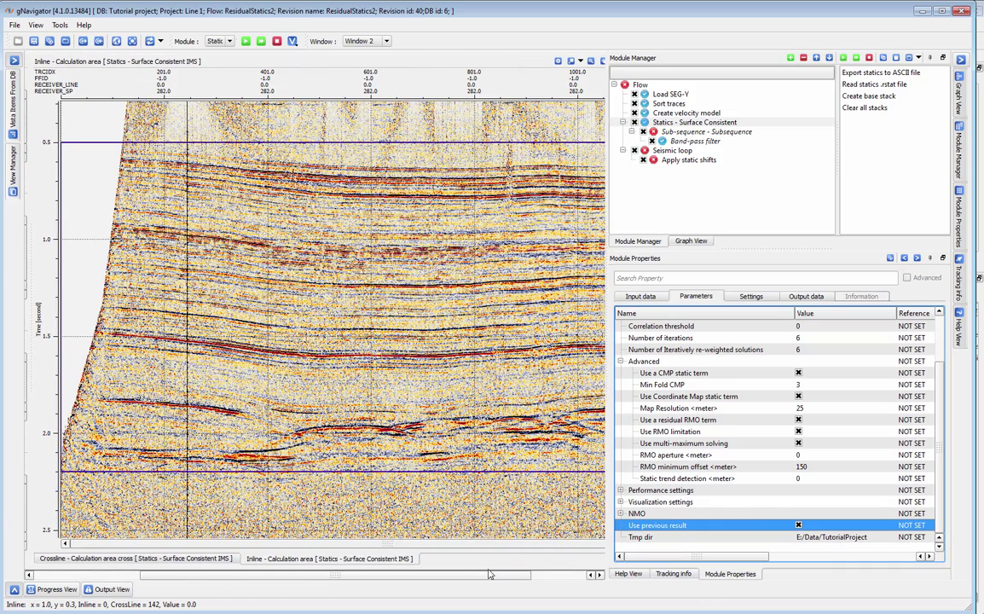
click(882, 539)
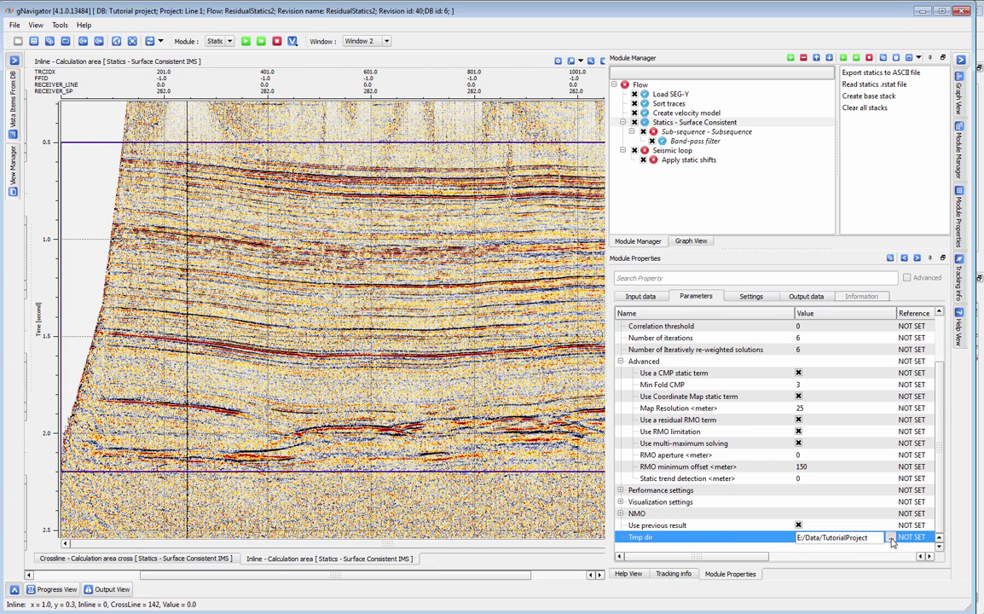
click(890, 538)
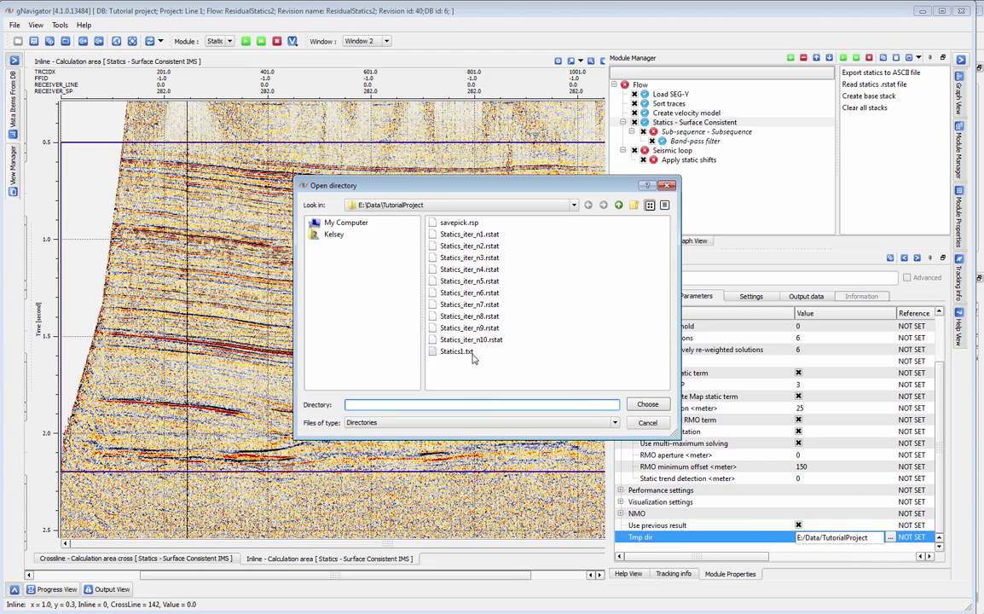
click(464, 328)
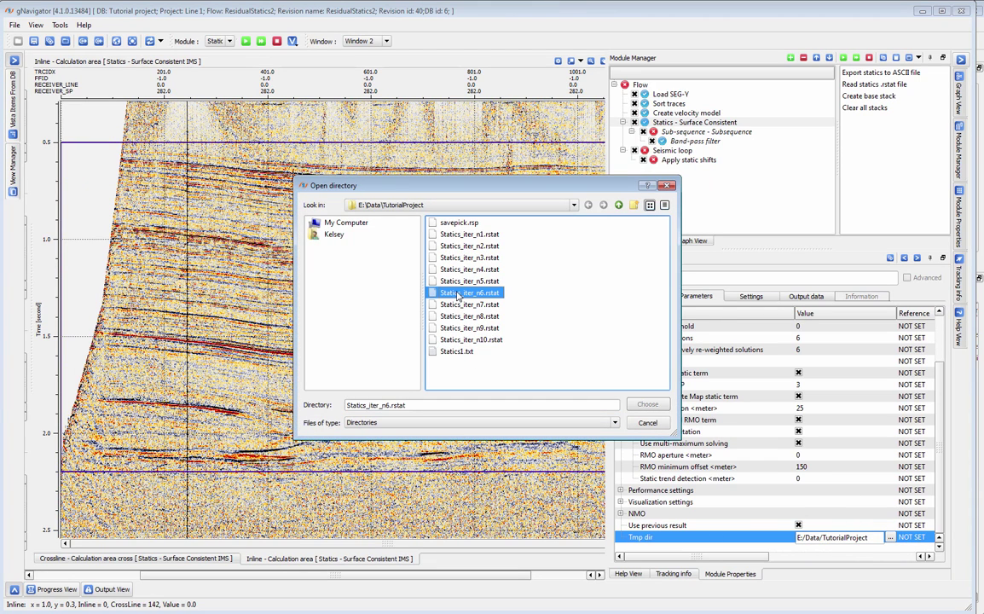
click(647, 423)
double_click(808, 85)
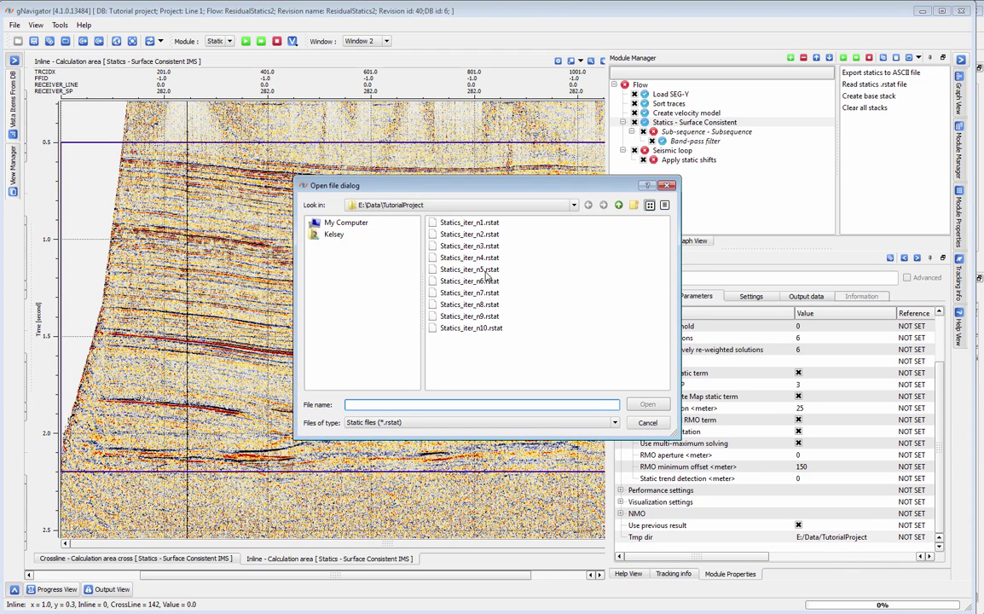
click(645, 425)
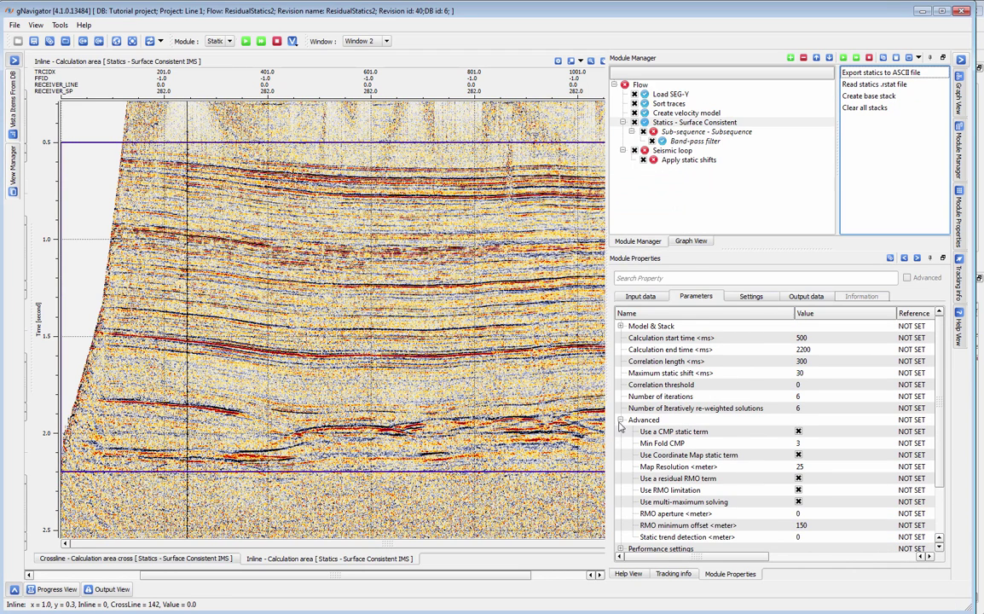
Save the Output static item to the database with nickname 'new statics'.
click(794, 297)
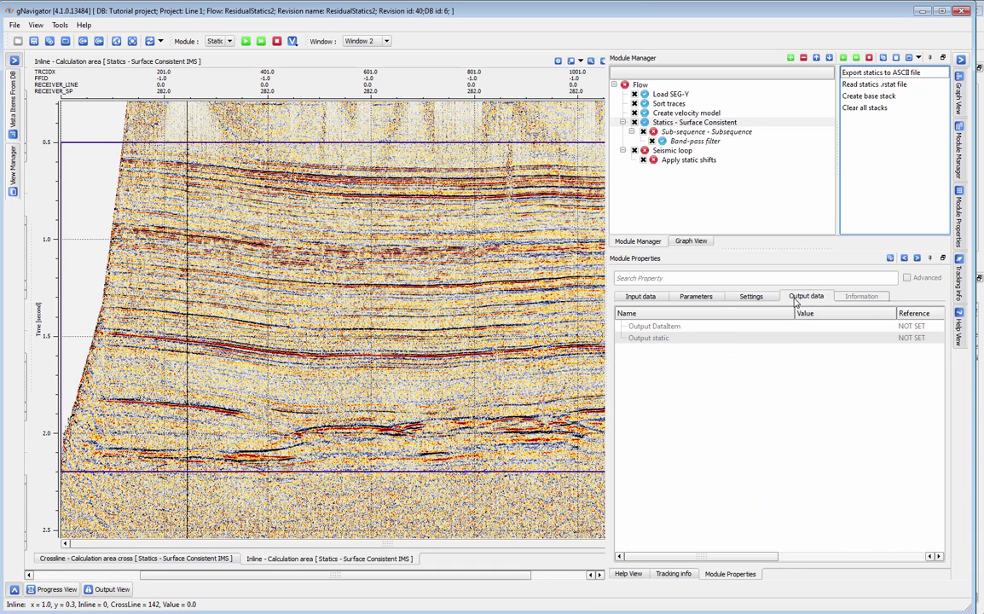
click(644, 339)
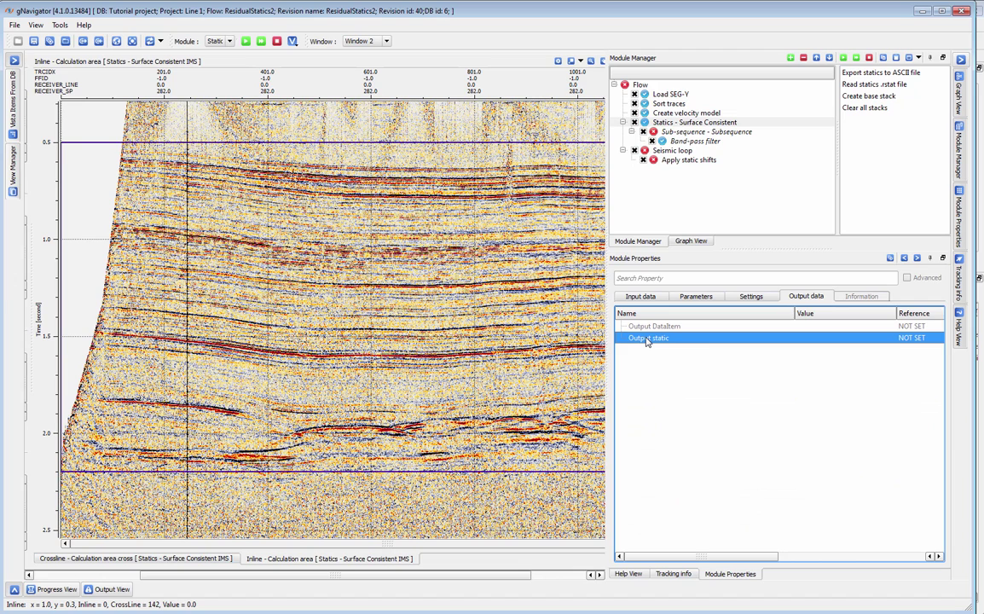
right_click(646, 340)
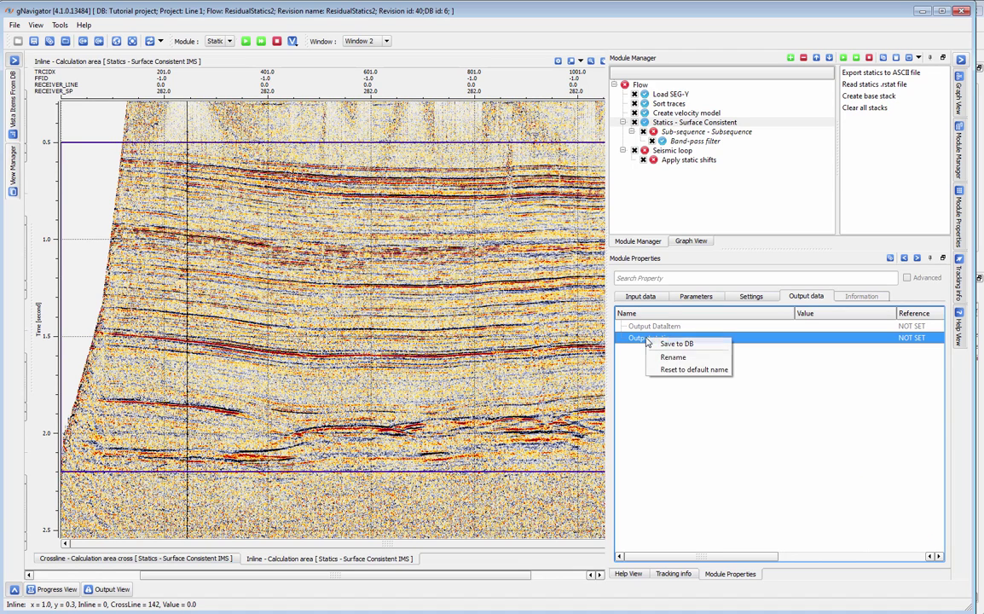
click(701, 344)
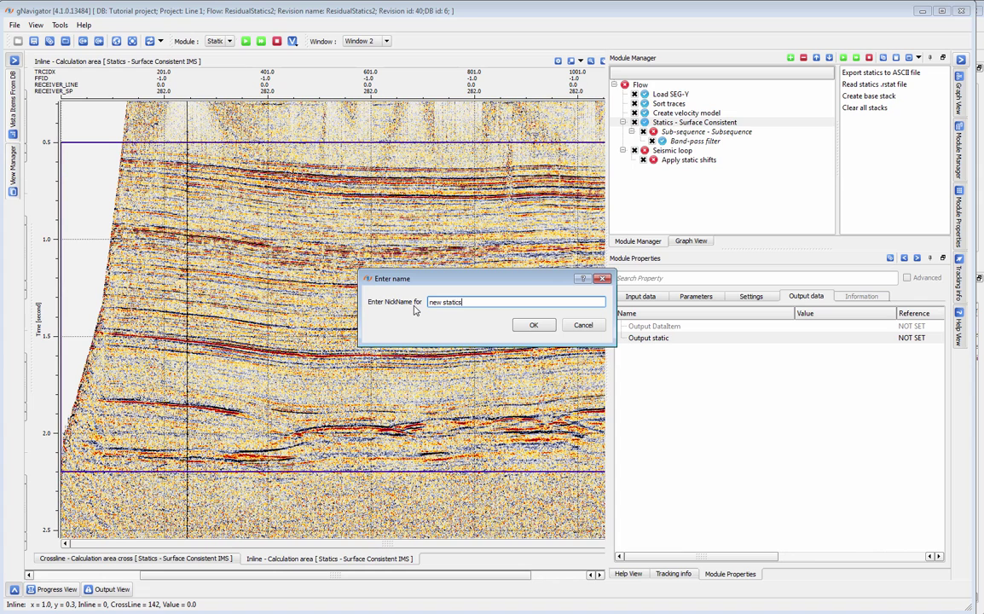
click(534, 325)
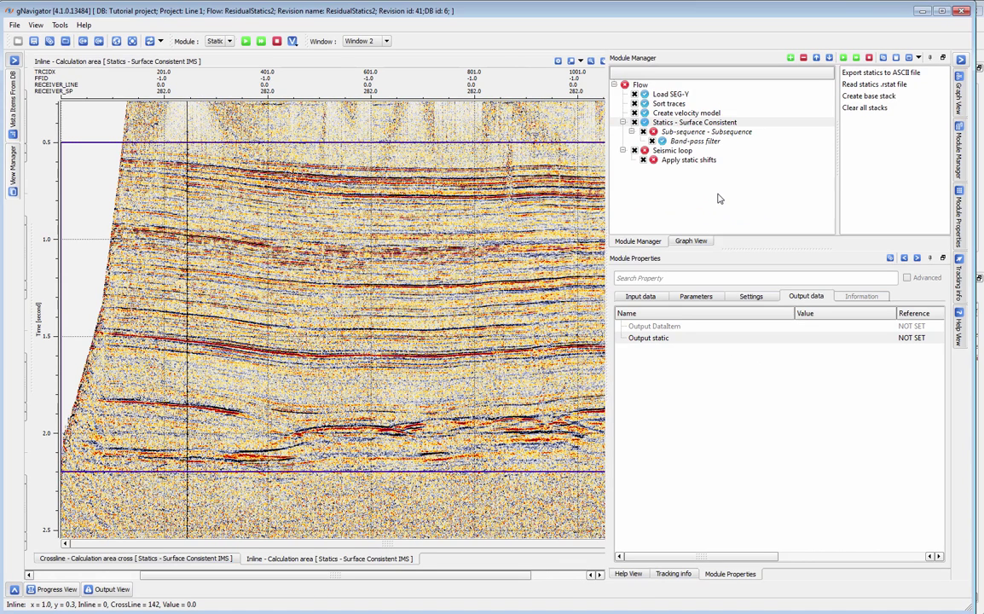
Select the Apply static shifts module under Seismic loop and open its GStaticCorrectionItem input for referencing.
click(674, 151)
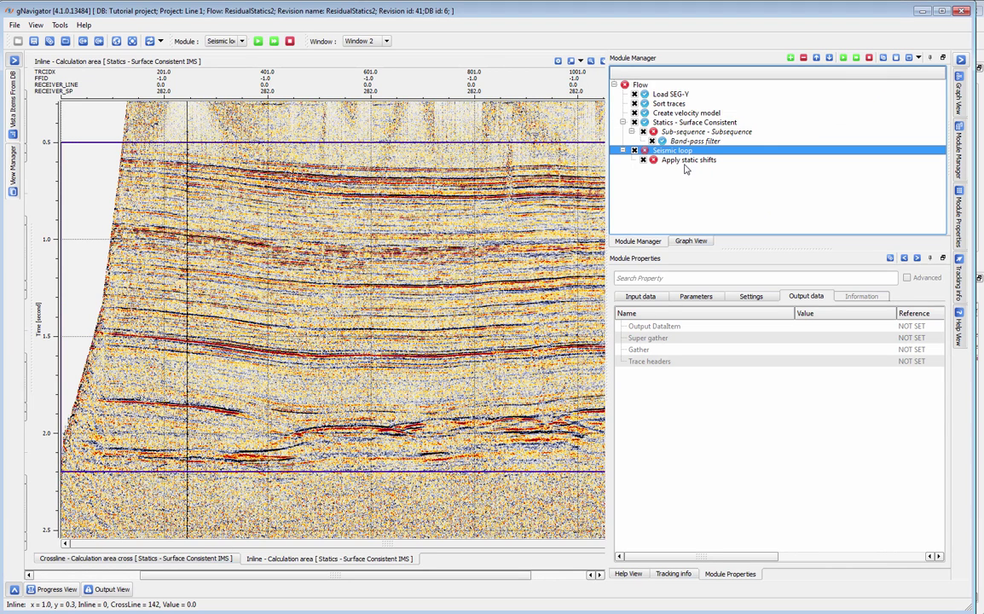
click(685, 162)
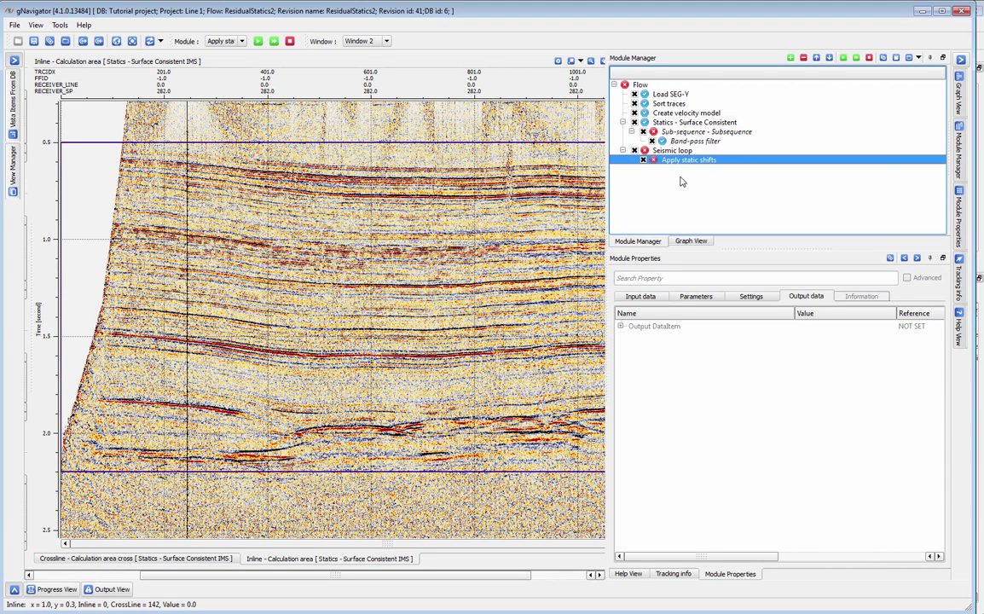
click(640, 296)
double_click(661, 338)
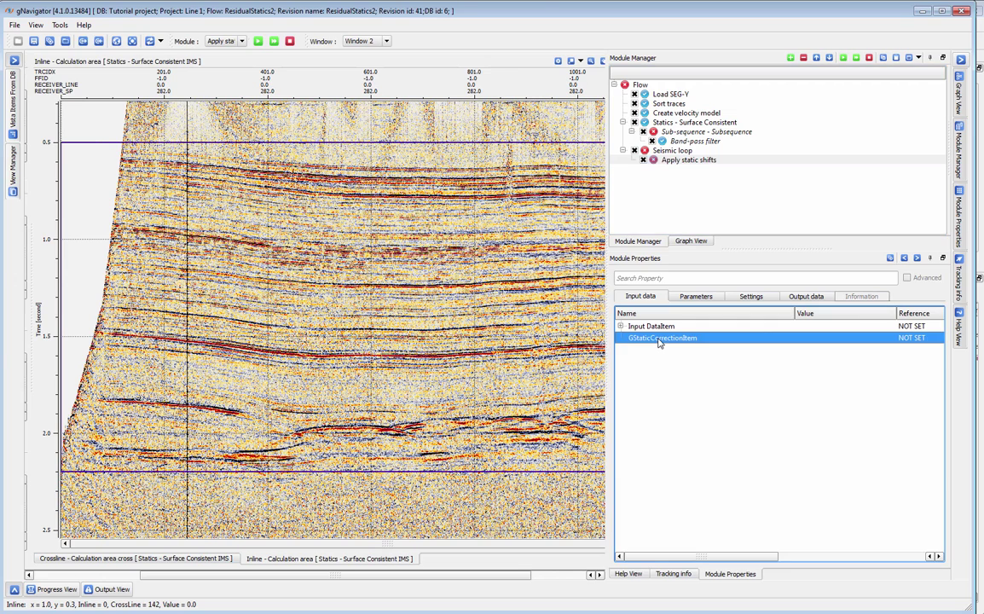
Reference Output static from Line 1 > ResidualStatics > Statics - Surface Consistent as the static correction.
click(96, 35)
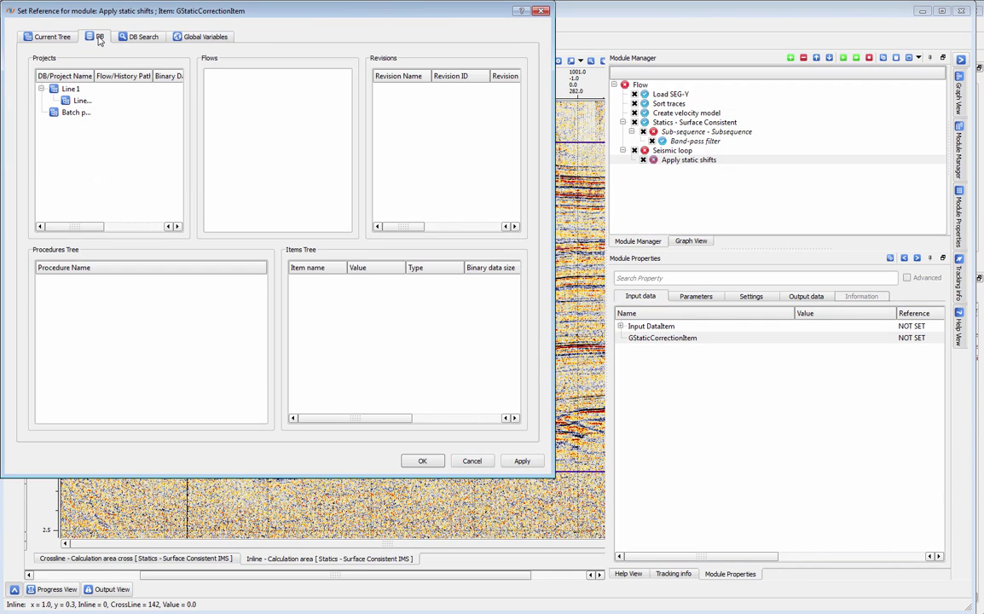
click(141, 37)
click(44, 97)
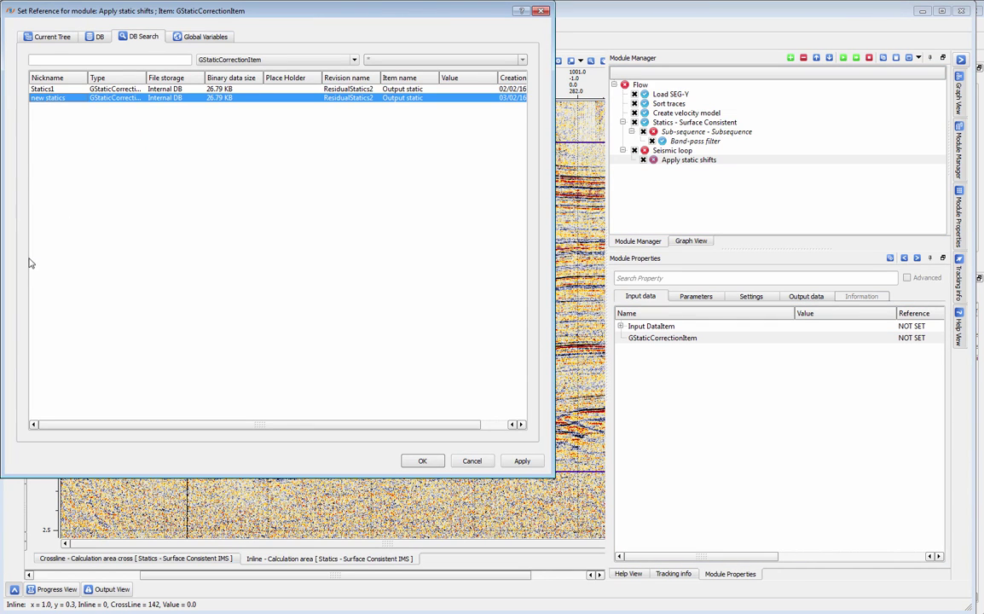
click(97, 35)
click(69, 89)
click(218, 145)
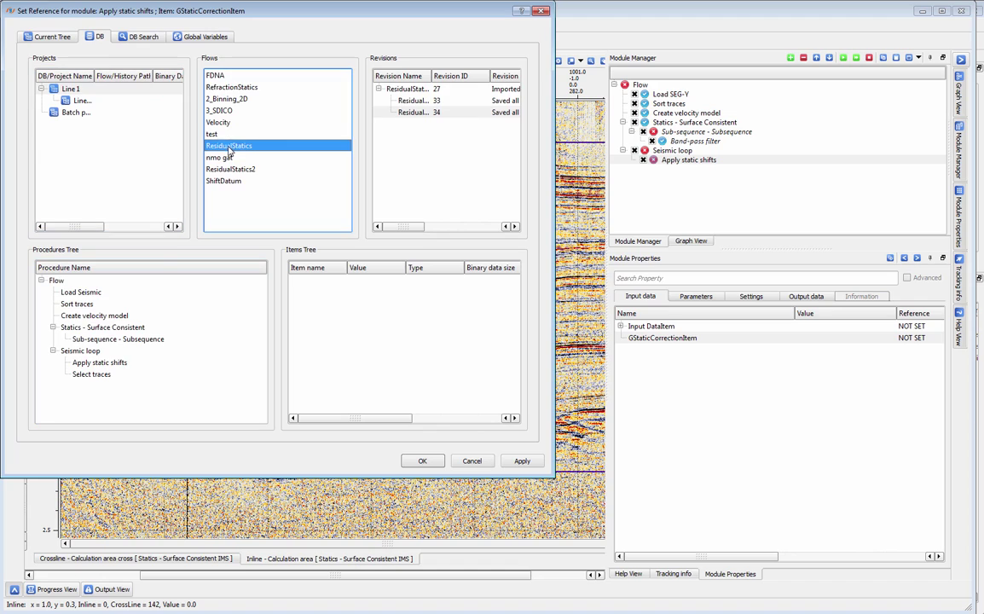
click(133, 327)
click(352, 292)
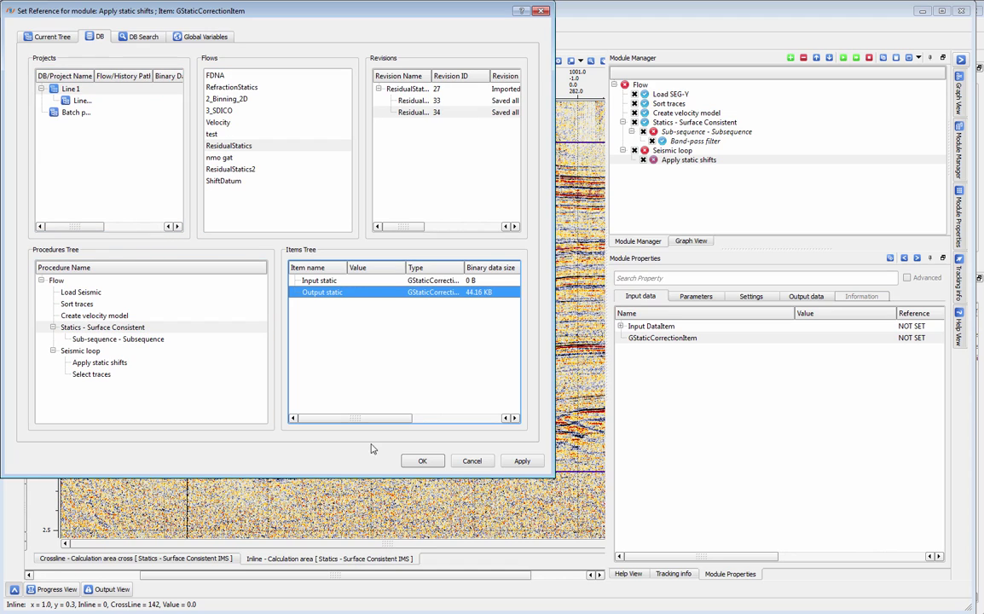
click(421, 461)
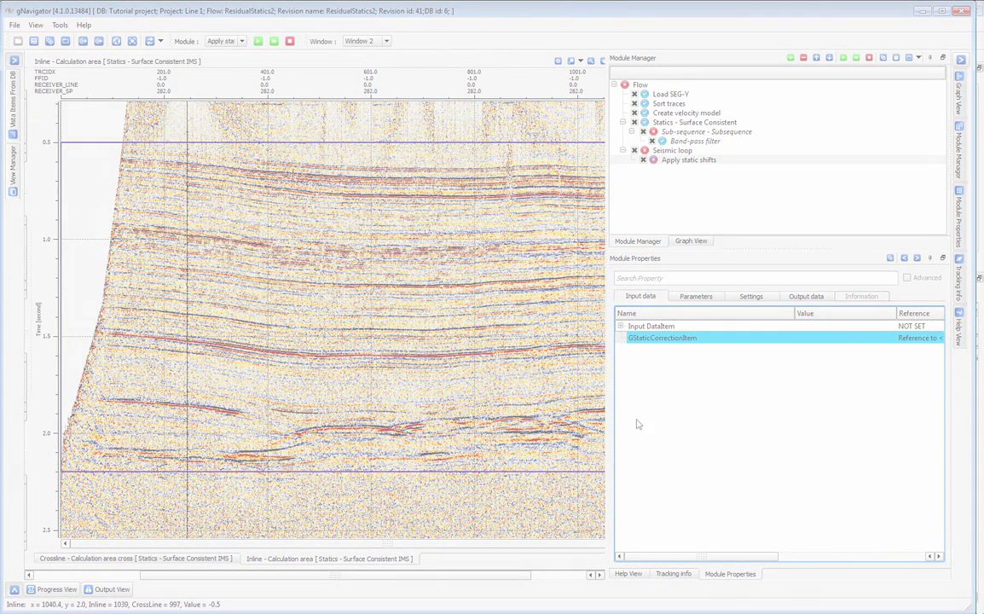